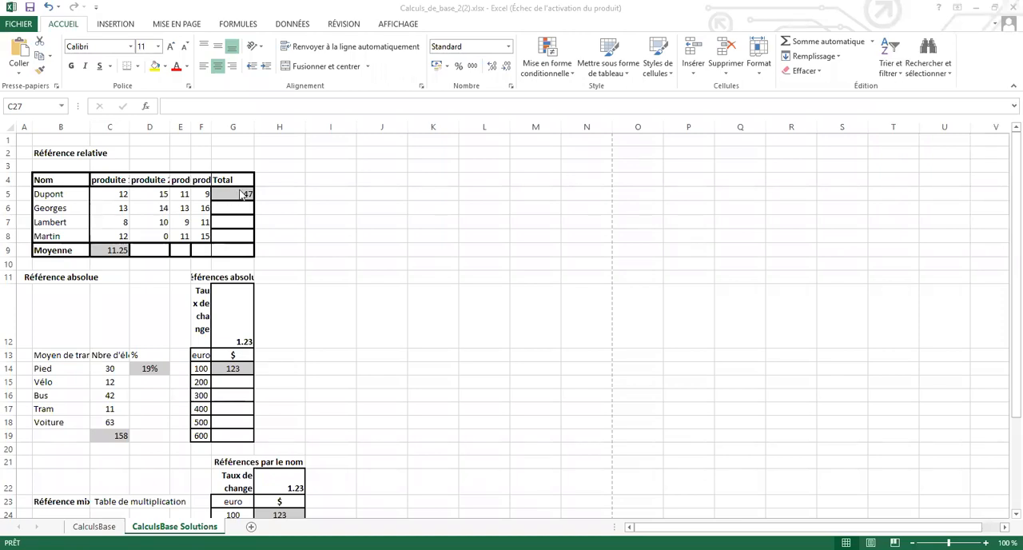
Copy the average formula in C9 across the Moyenne row to G9, and the Total formula in G5 down to G8.
left_click(241, 193)
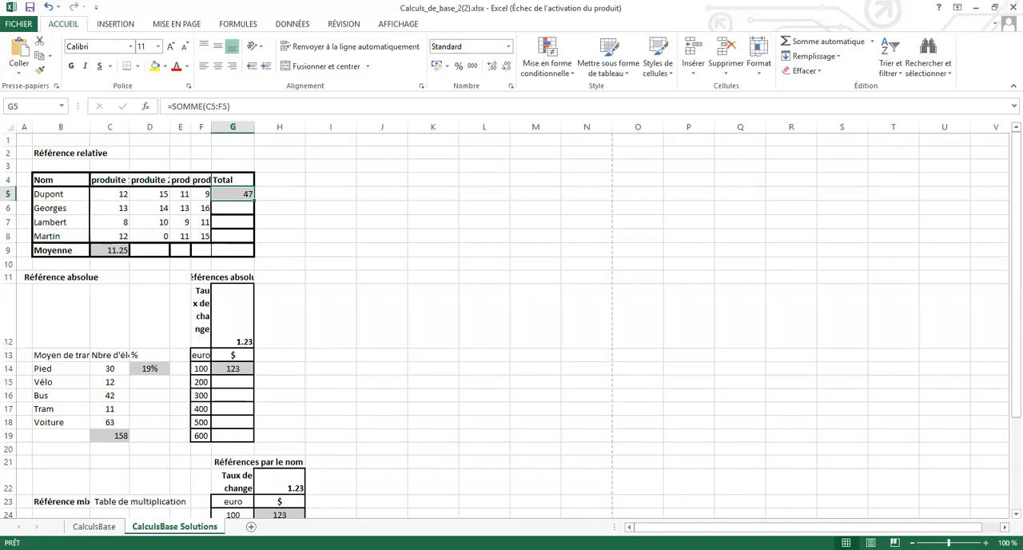
left_click(986, 543)
left_click(985, 542)
left_click(985, 542)
left_click(986, 542)
scroll(687, 402, "up", 2, "ctrl")
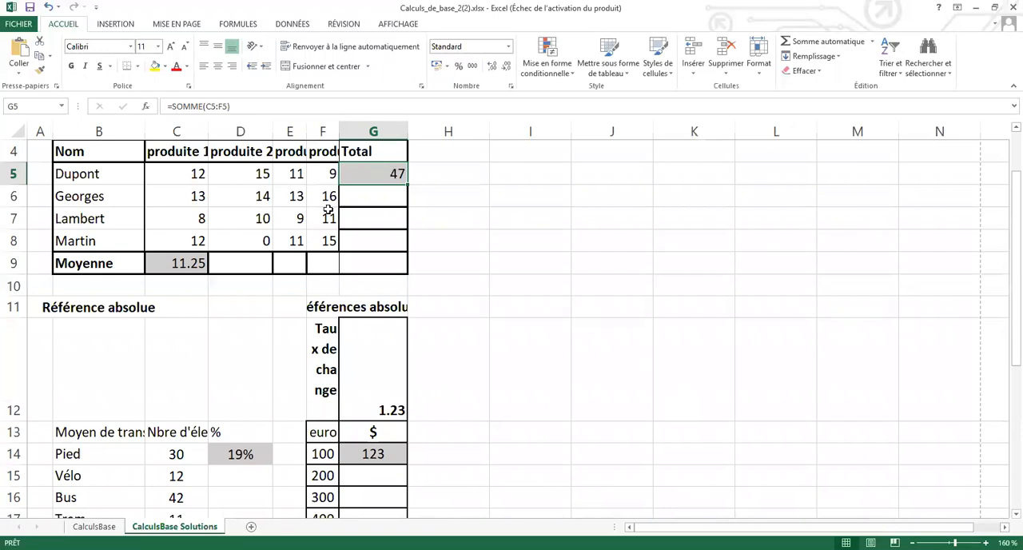
scroll(598, 331, "up", 1, "ctrl")
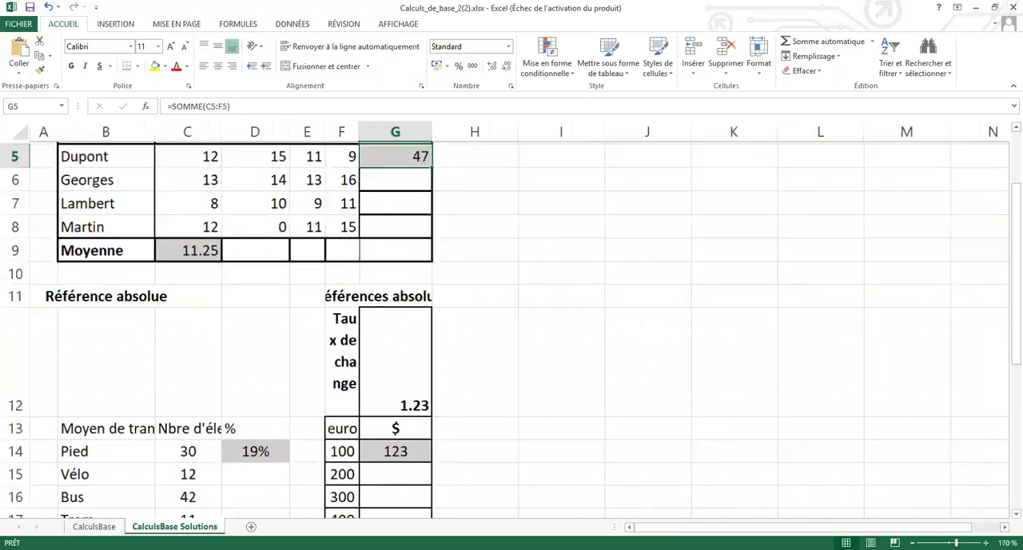
scroll(598, 330, "up", 1)
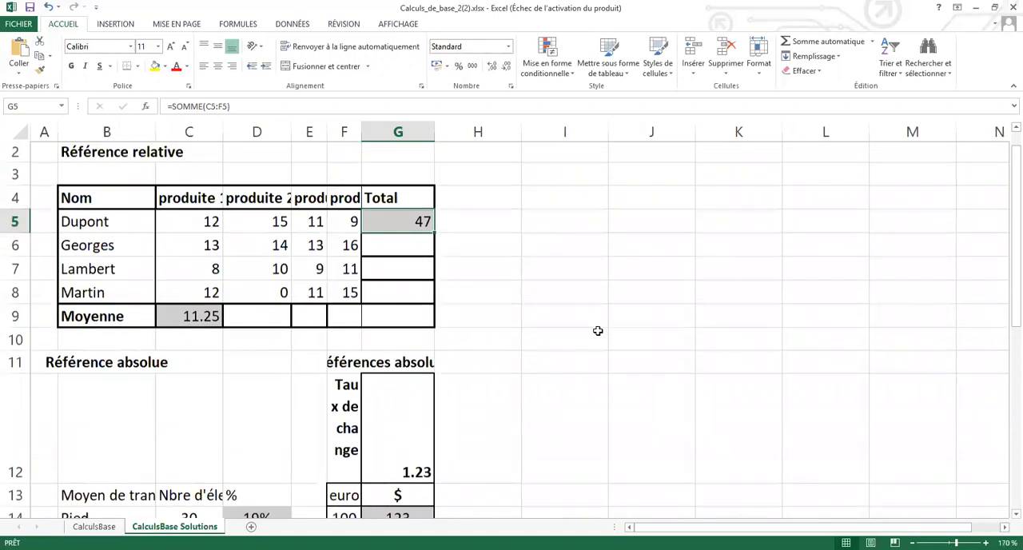
left_click(200, 317)
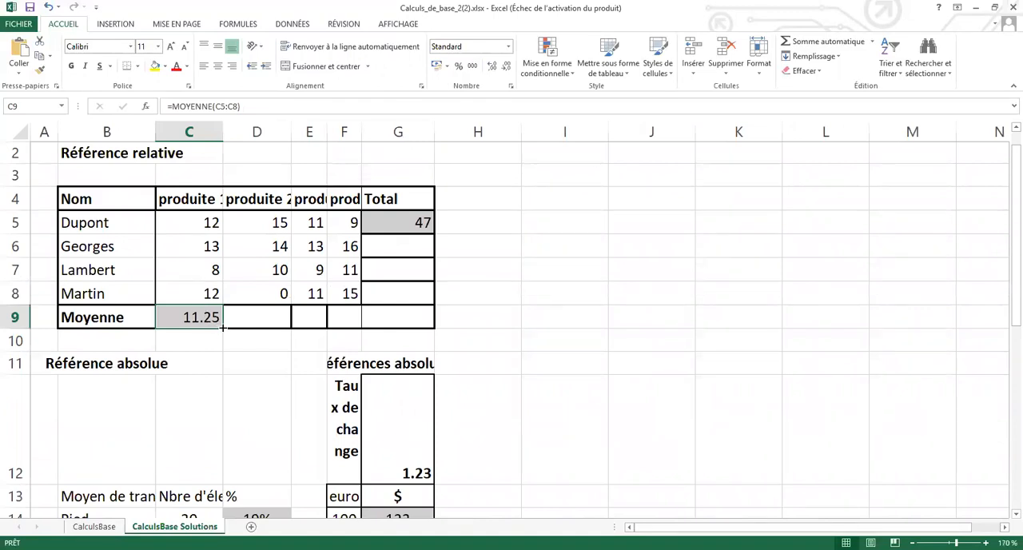
left_click_drag(223, 323, 354, 334)
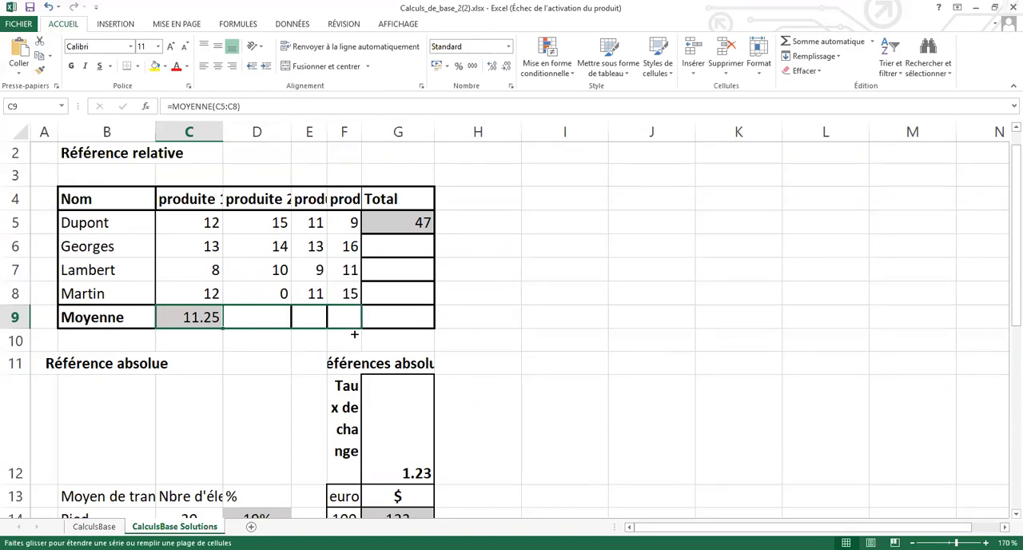
left_click_drag(354, 334, 411, 329)
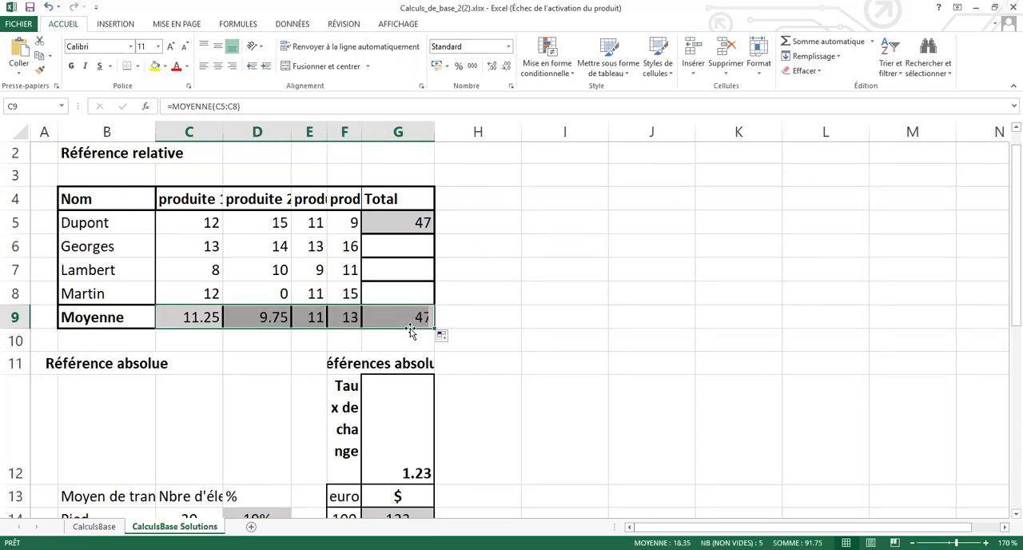
left_click(419, 224)
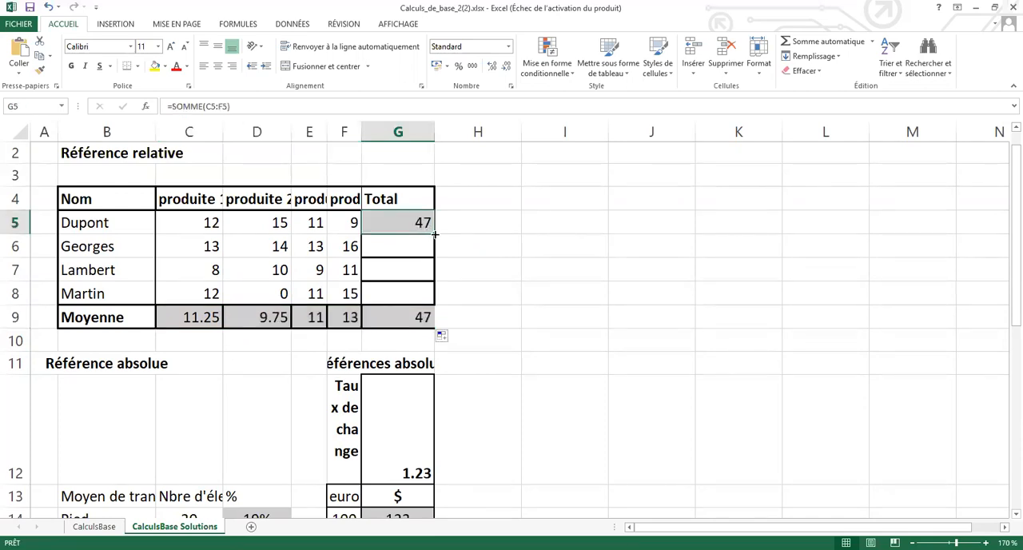
left_click_drag(435, 233, 432, 299)
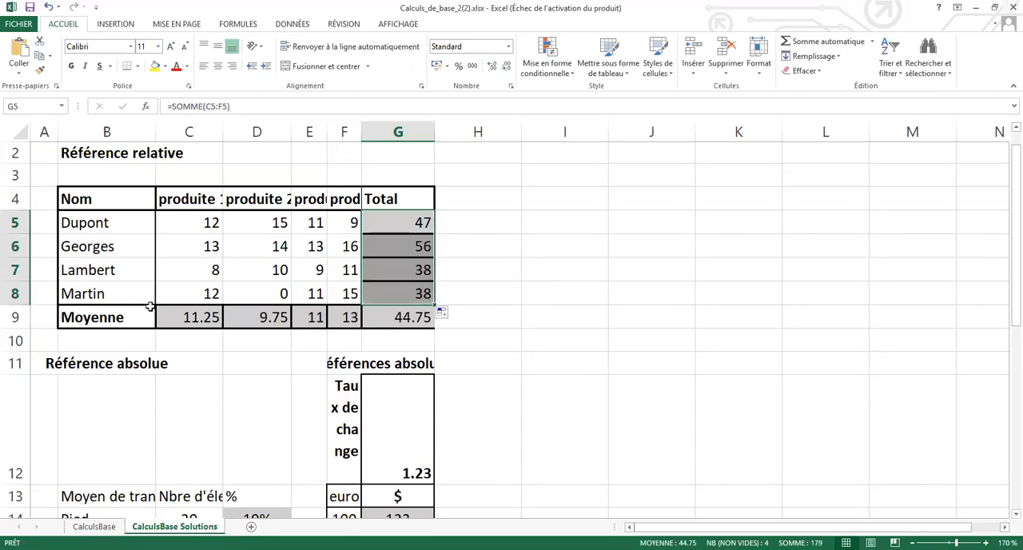
Inspect how the cell references adapt in the average formulas of the Moyenne row, from C9 to F9.
left_click(198, 318)
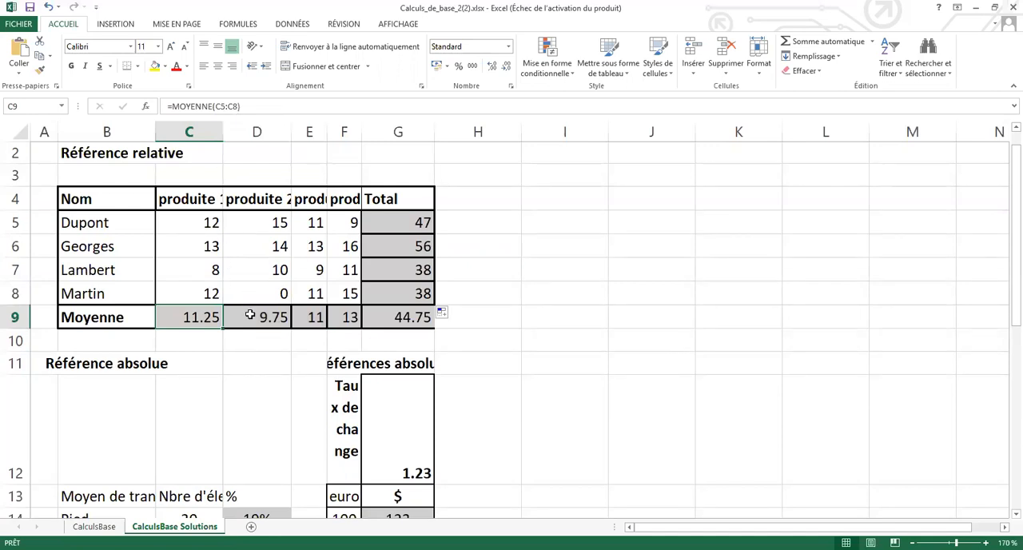
left_click(250, 316)
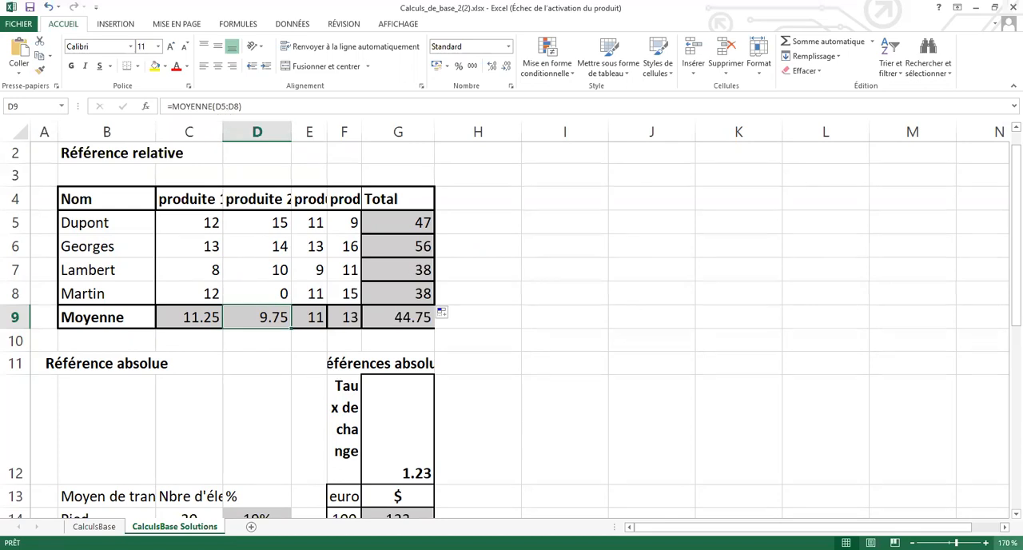
left_click(342, 318)
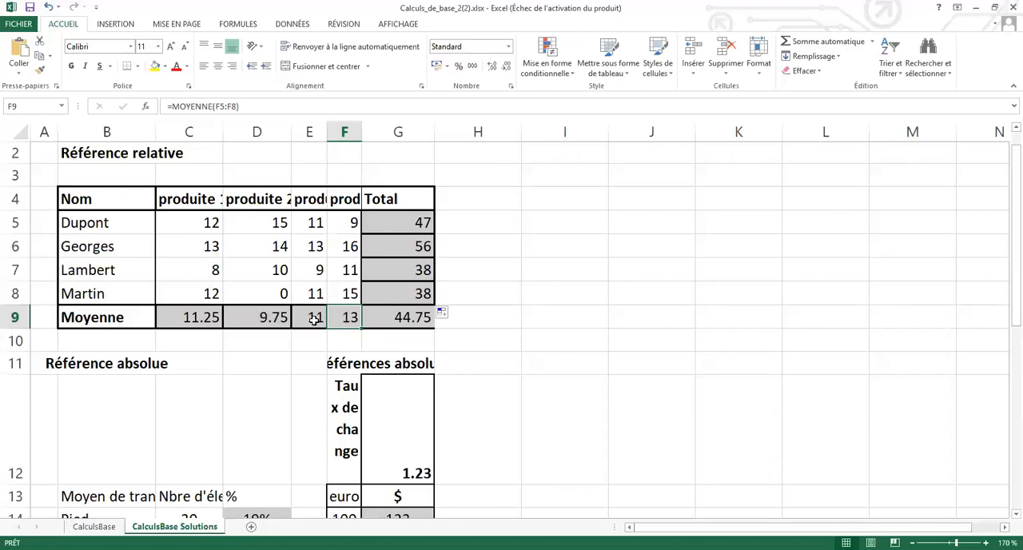
left_click(315, 319)
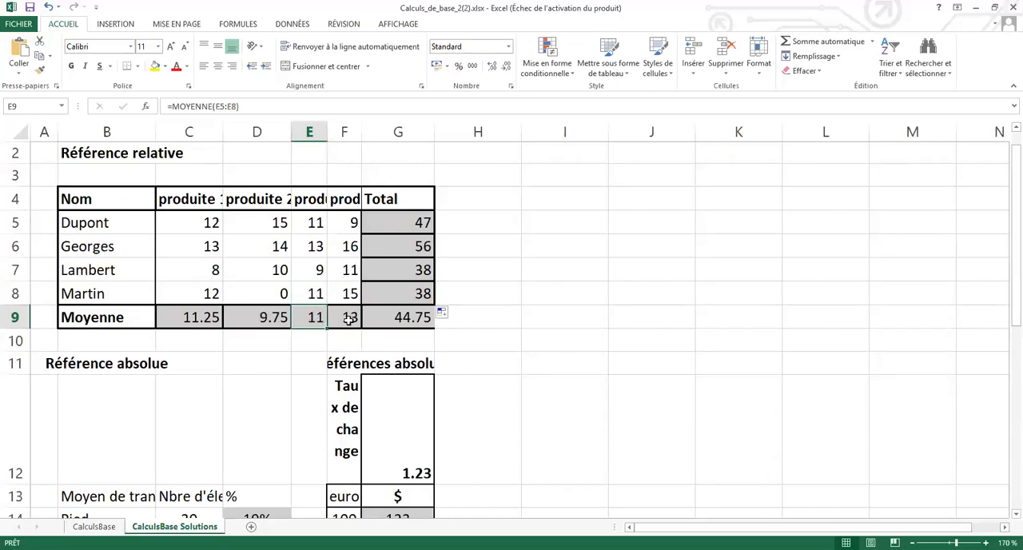
left_click(349, 318)
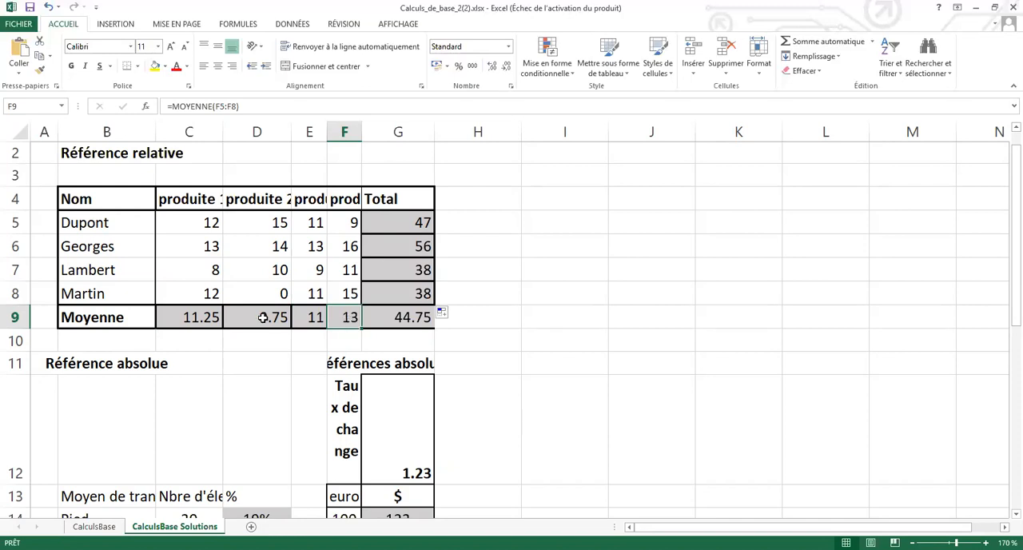
left_click(198, 322)
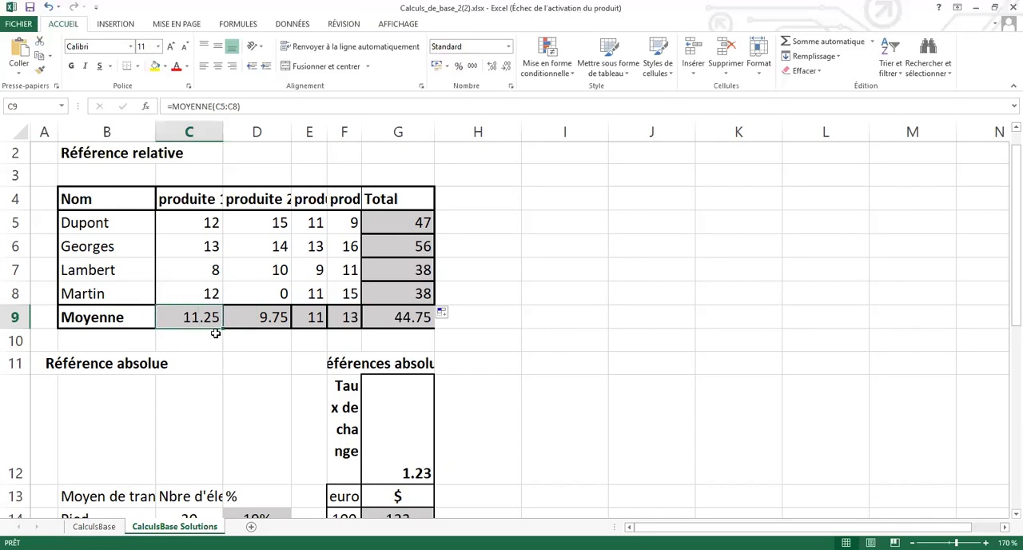
left_click_drag(224, 327, 436, 140)
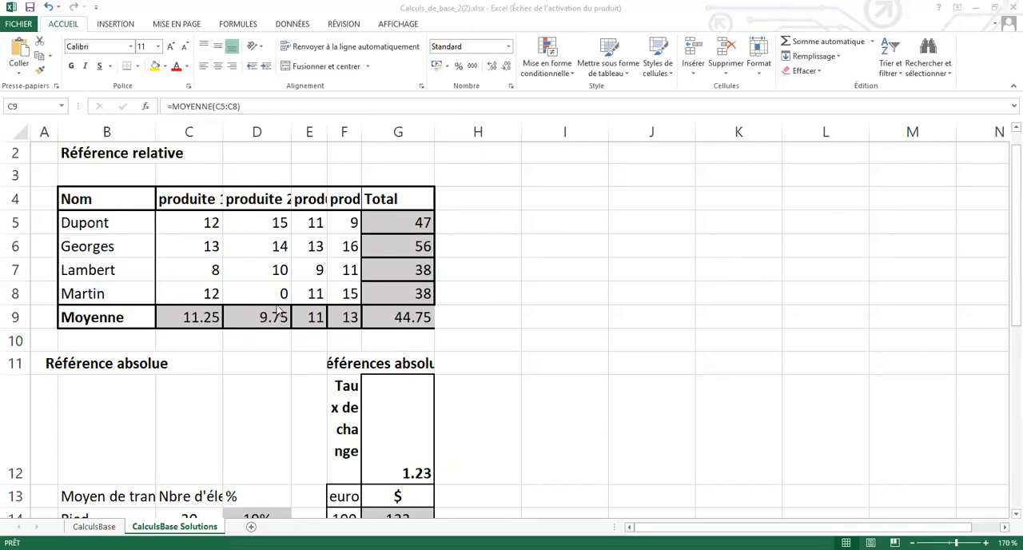
Fill the sum formula in G5 down the Total column to G8 again.
left_click(399, 226)
left_click(402, 220)
left_click(403, 220)
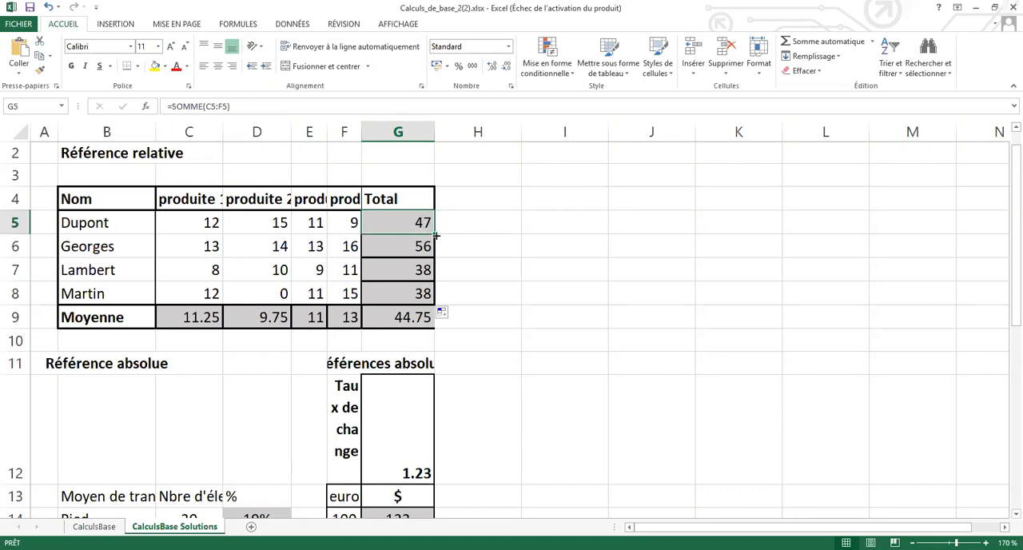
left_click_drag(436, 236, 428, 295)
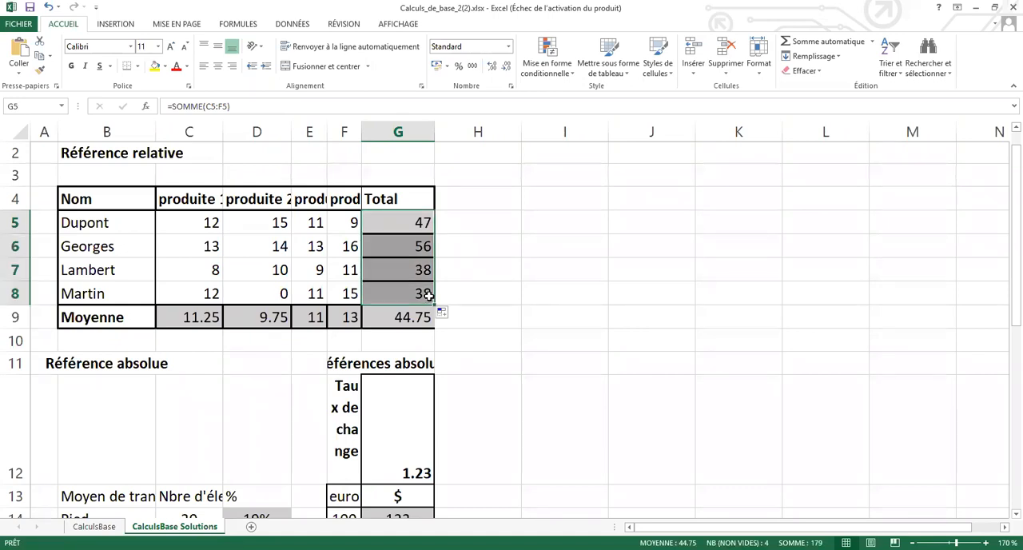
left_click(566, 168)
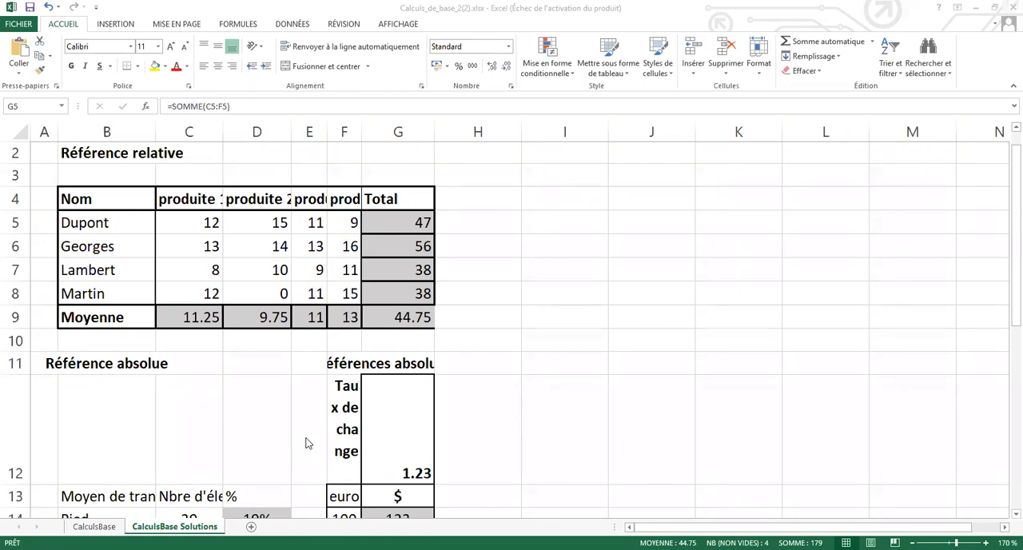
Widen columns B and C to fit the headings "Moyen de transport" and "Nbre d'éleves".
scroll(303, 436, "down", 2)
scroll(304, 436, "down", 1)
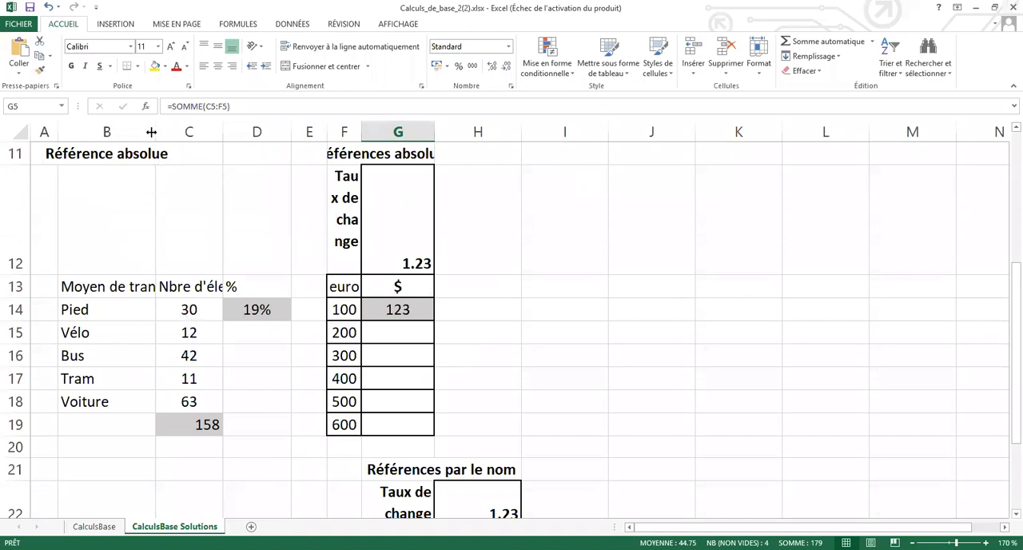
left_click_drag(152, 131, 203, 142)
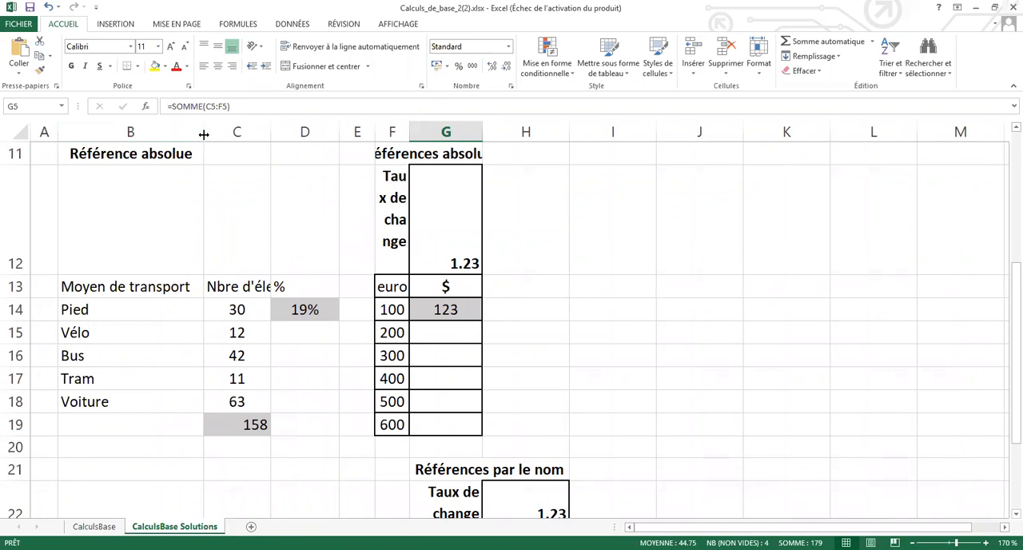
double_click(204, 134)
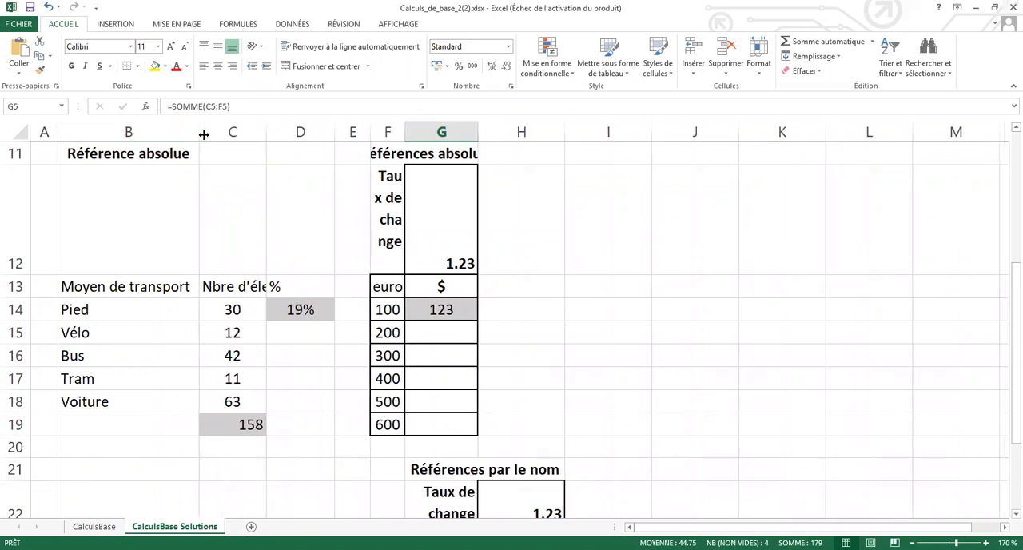
double_click(267, 133)
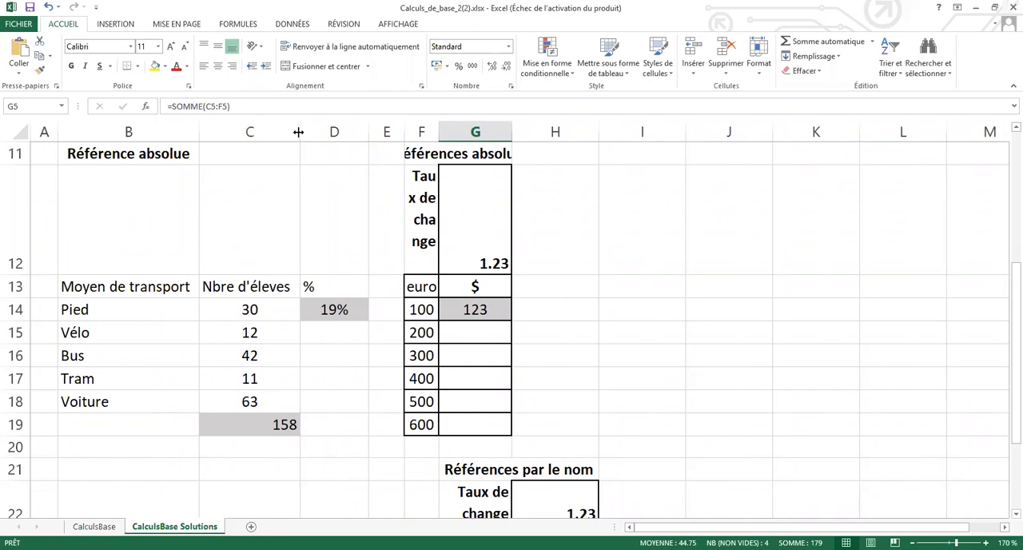
left_click_drag(298, 132, 296, 132)
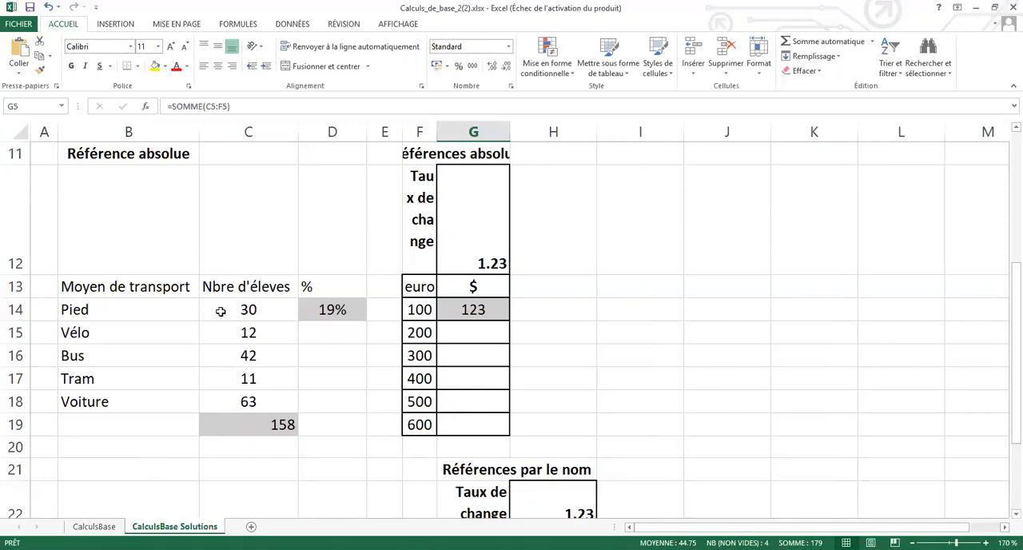
Examine the student count in C14, the total formula in C19 and the percentage formula in D14.
left_click(248, 310)
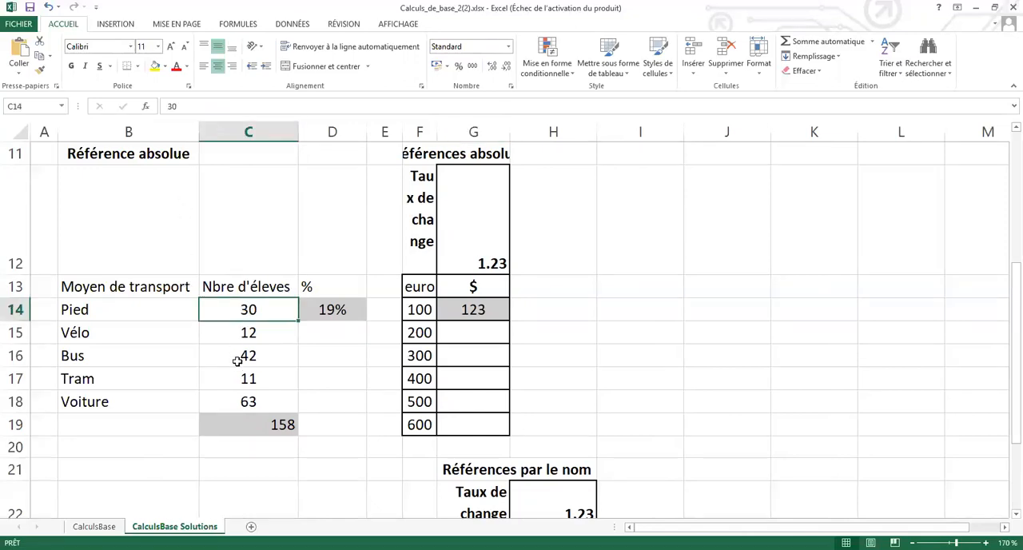
left_click(246, 420)
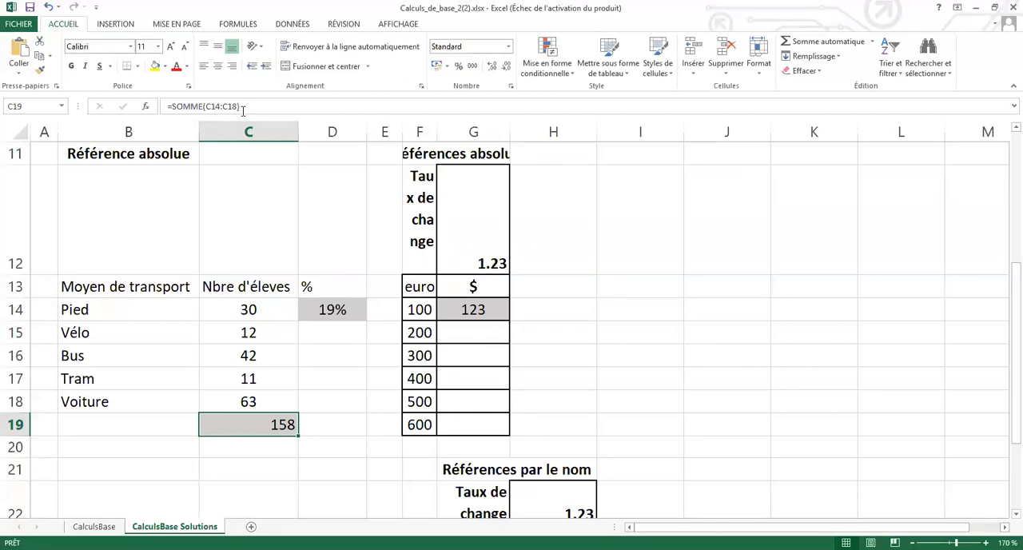
left_click(336, 309)
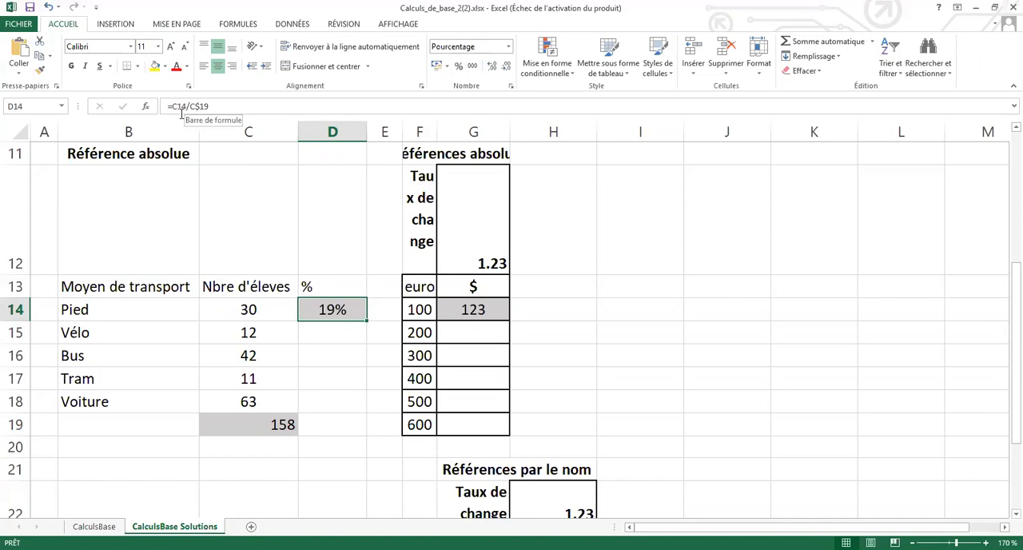
Replace the percentage formula for Pied in D14 with =C14/C19.
key("Delete")
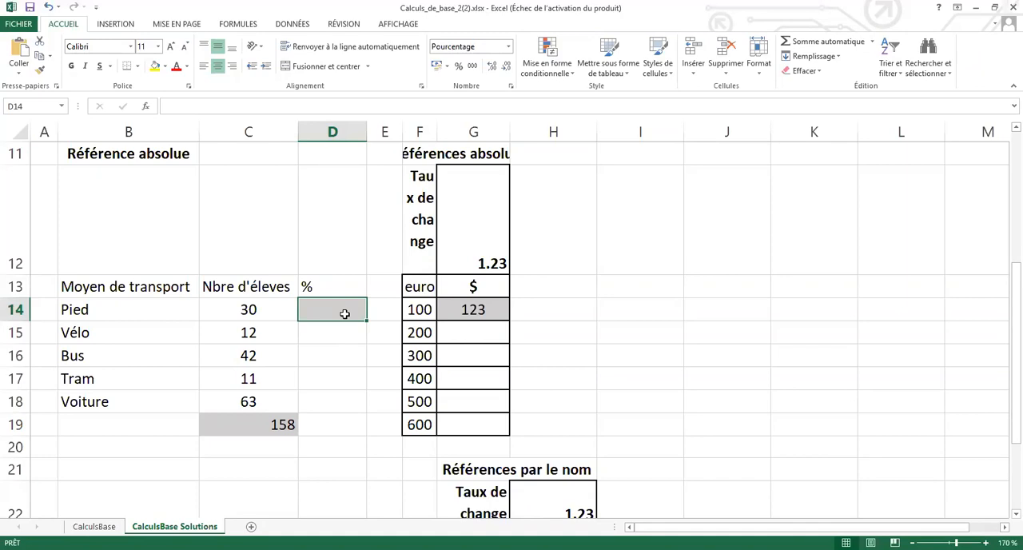
type("=")
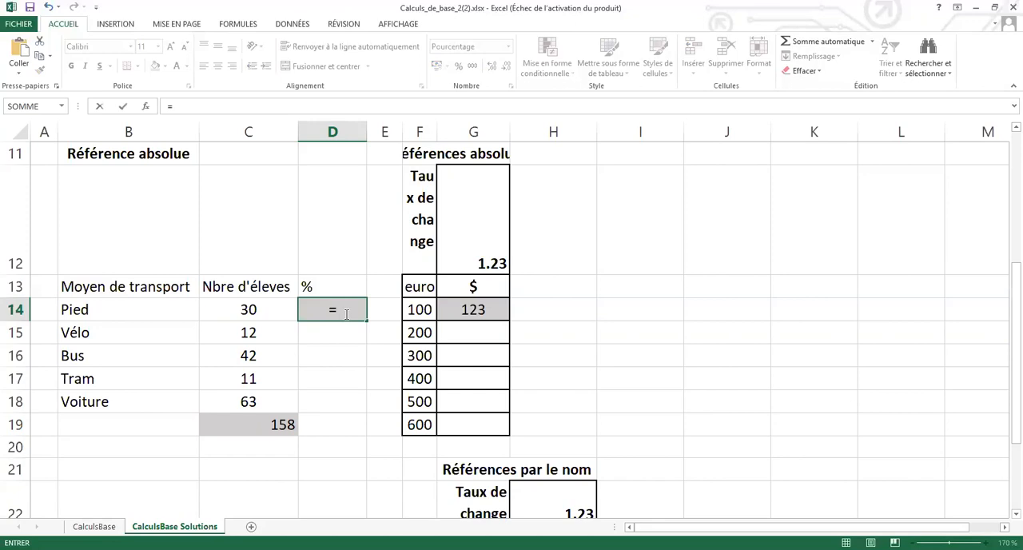
left_click(247, 309)
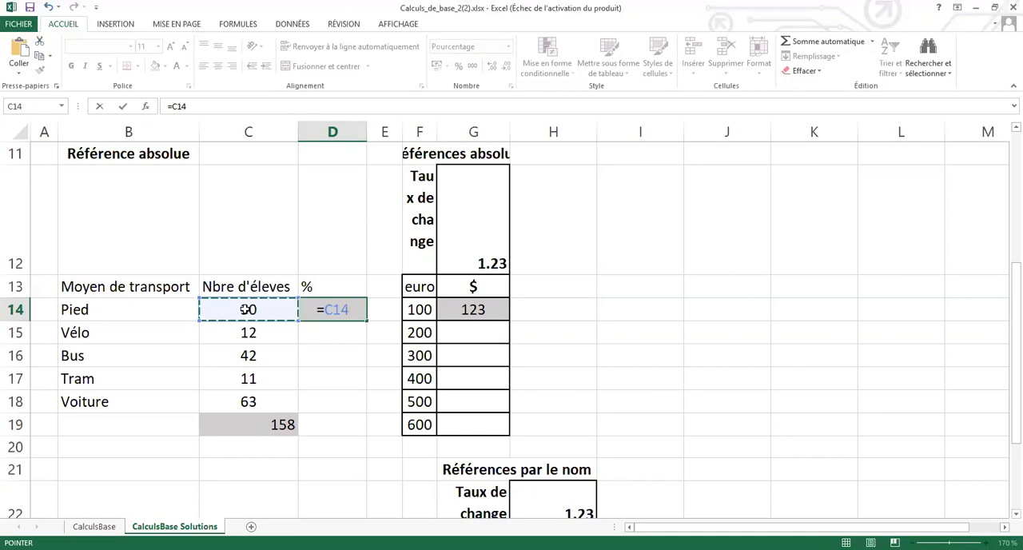
type("/")
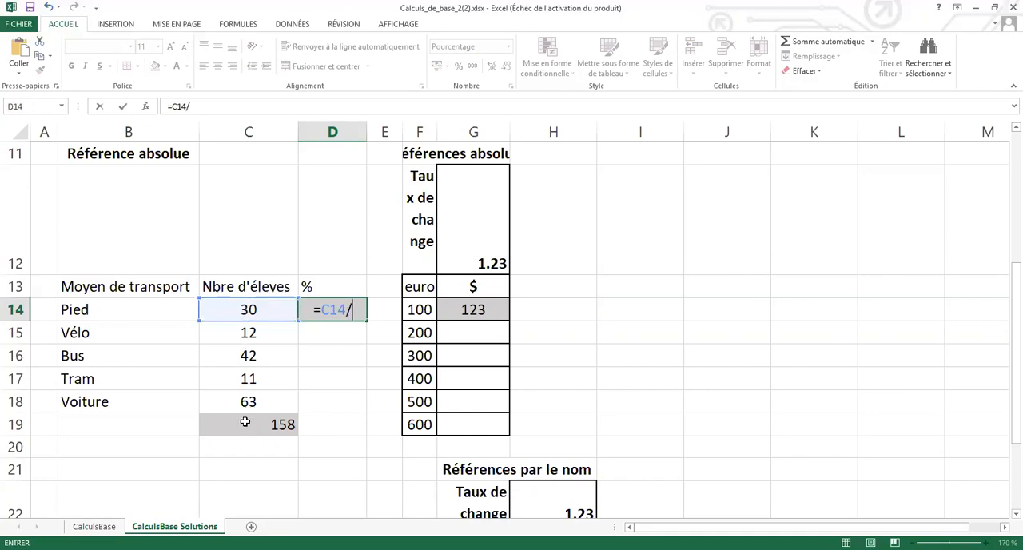
left_click(245, 422)
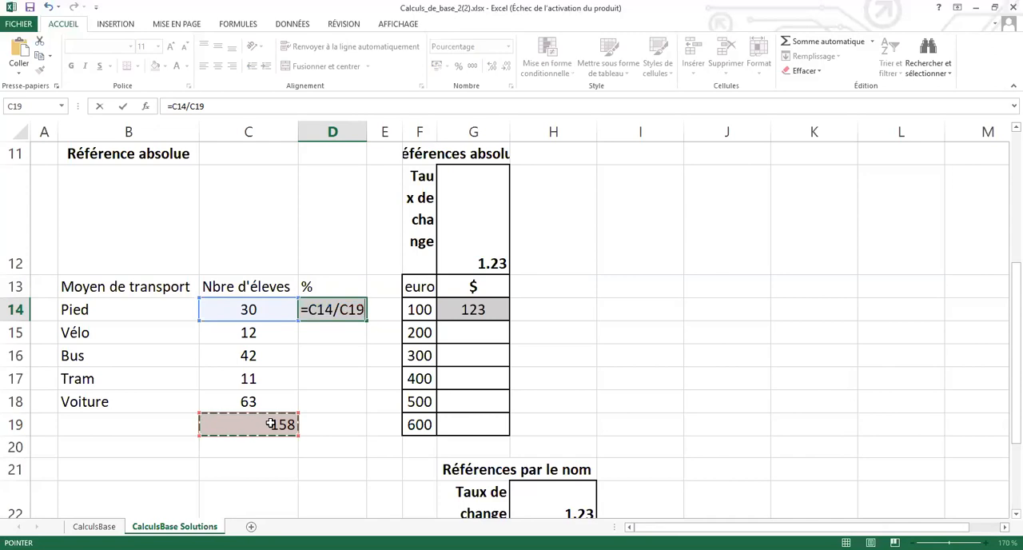
key("Return")
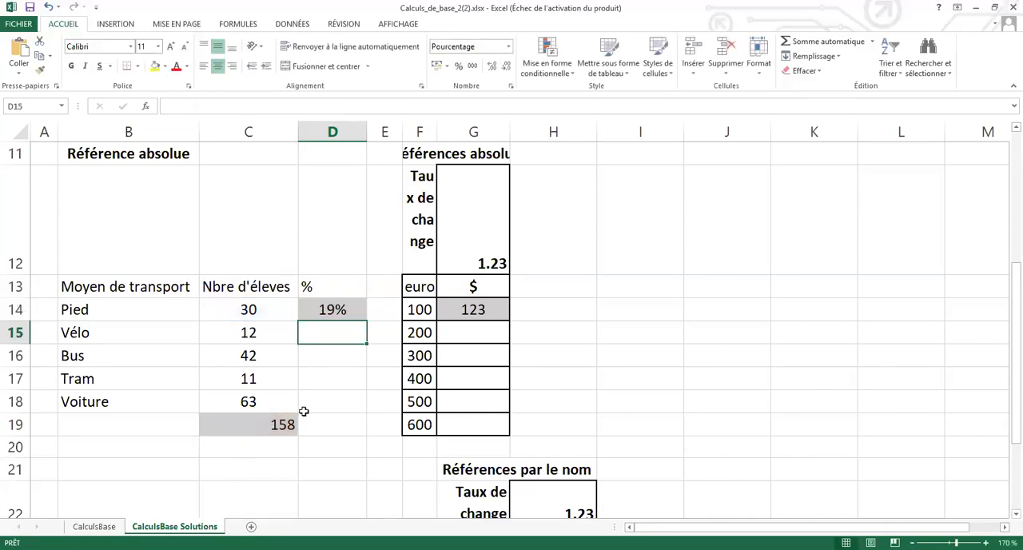
Set the number format of D14 to Standard and widen column D to fit the full decimal value.
left_click(342, 310)
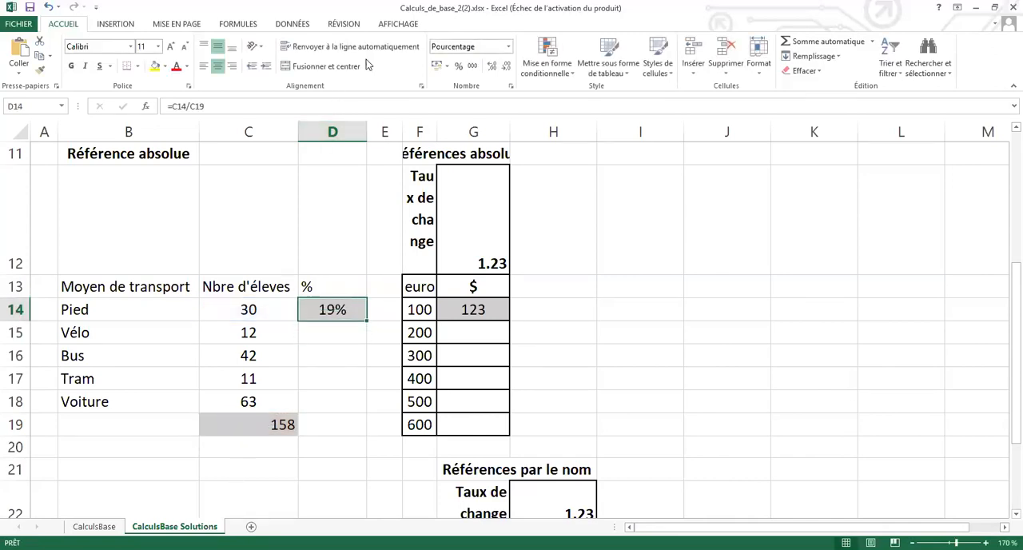
left_click(508, 48)
left_click(508, 49)
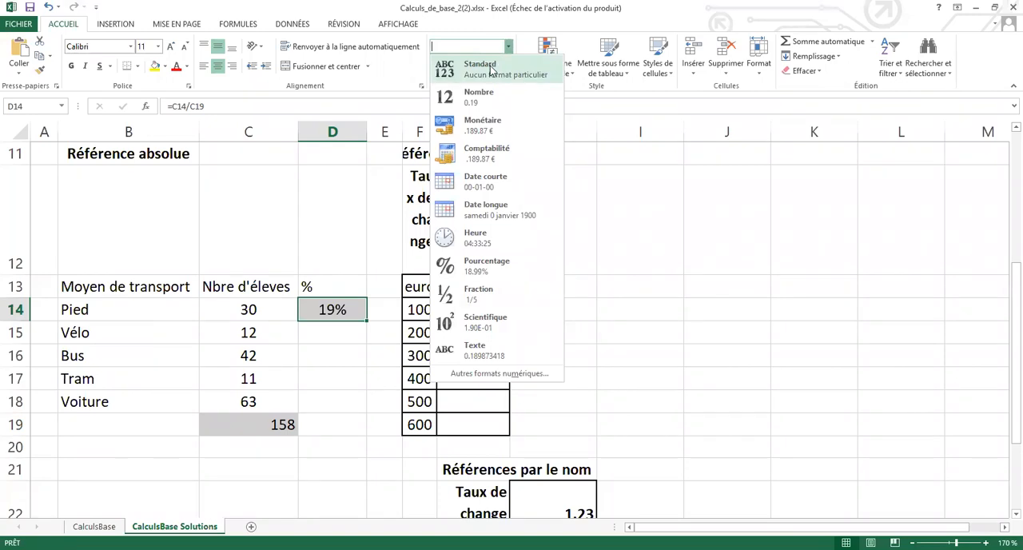
left_click(490, 70)
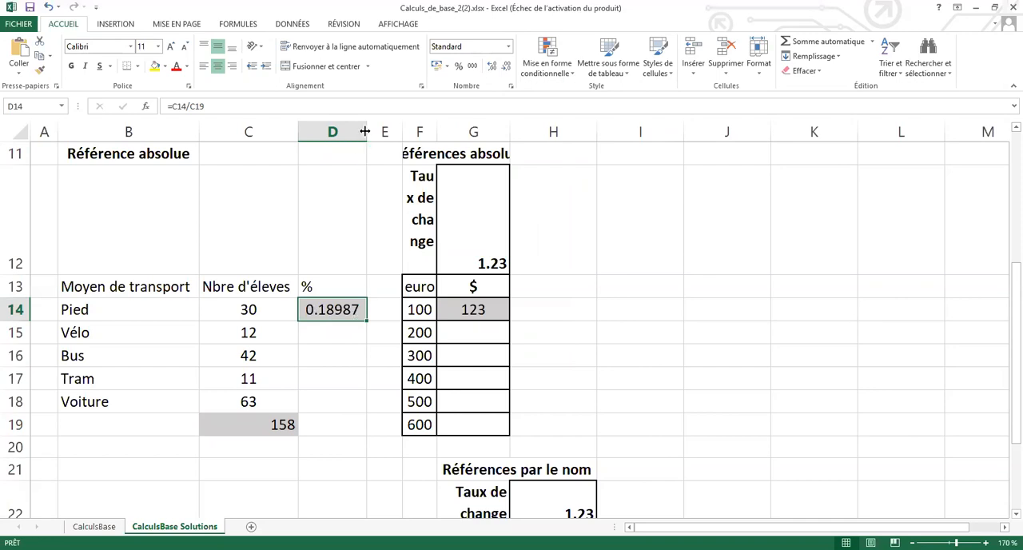
left_click_drag(373, 132, 434, 134)
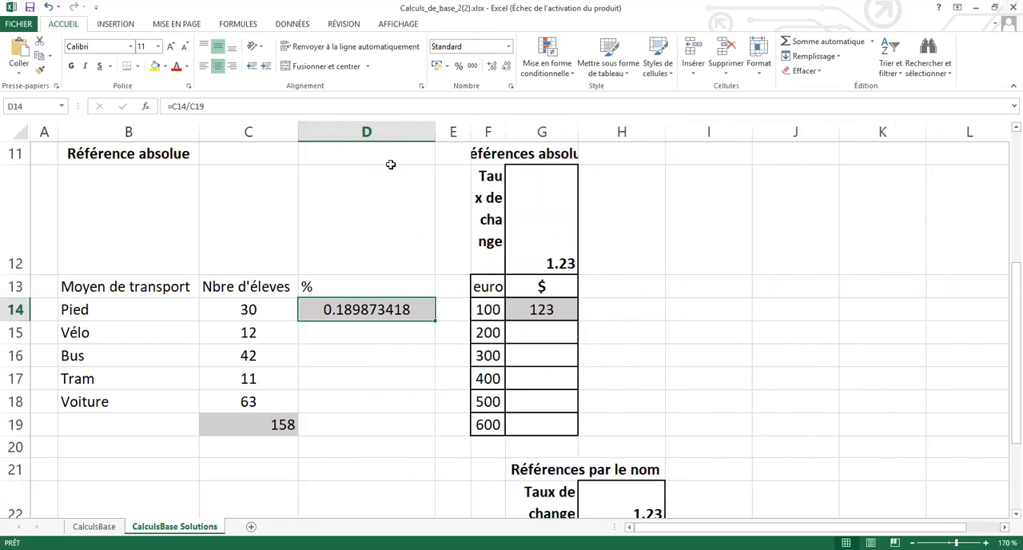
Right-align D14 and format it as a percentage without decimals, trying different numbers of decimal places.
left_click(231, 65)
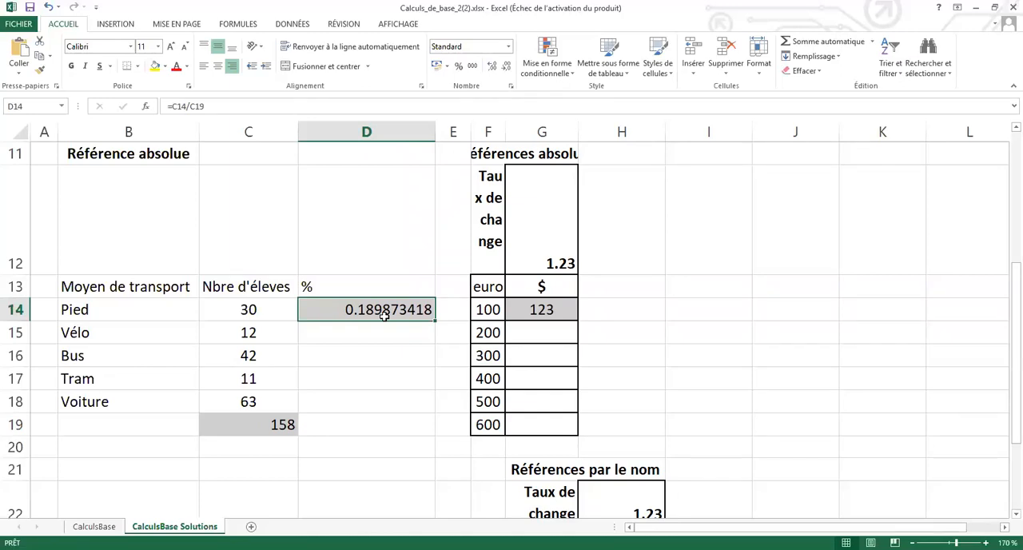
left_click(459, 69)
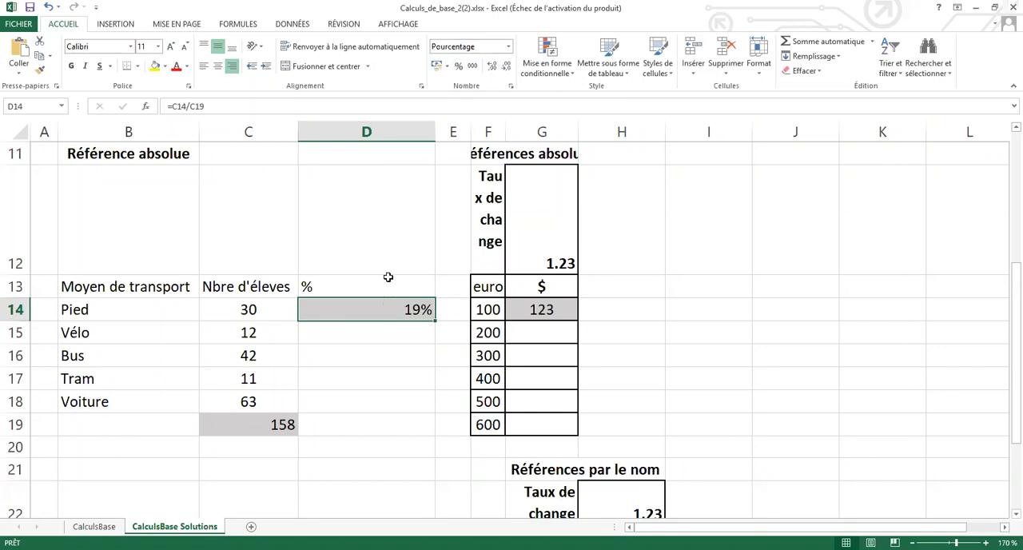
left_click(493, 69)
left_click(493, 69)
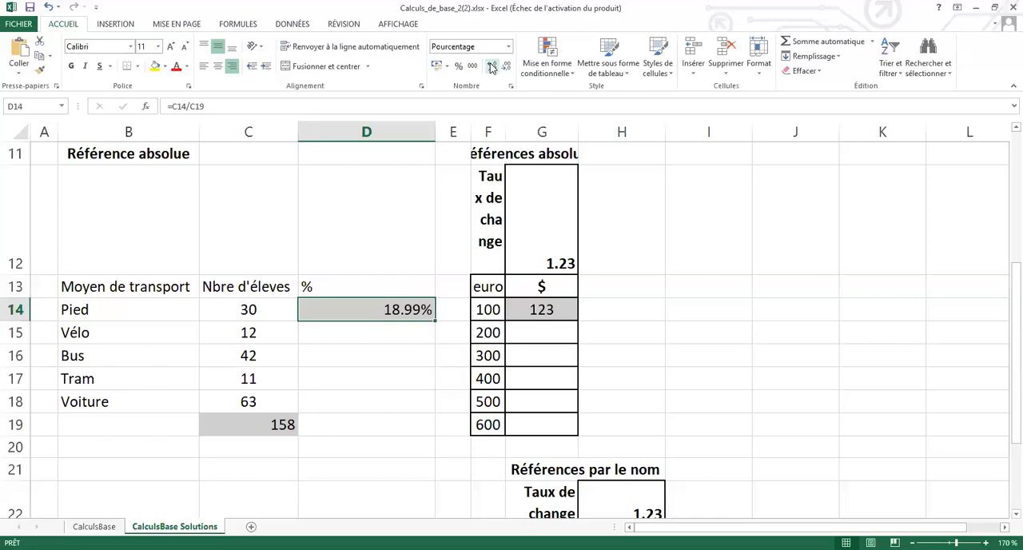
left_click(501, 68)
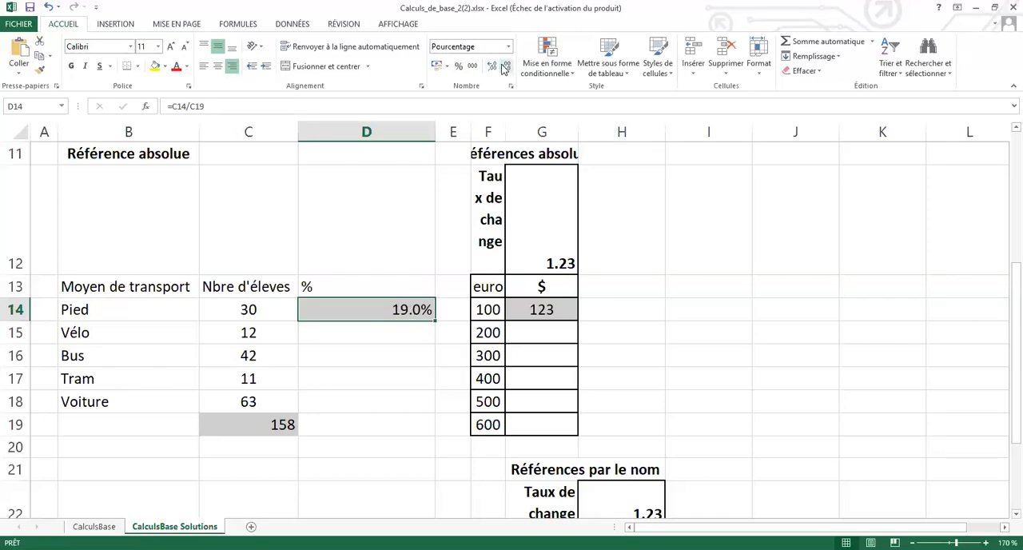
left_click(494, 68)
left_click(495, 67)
left_click(504, 68)
left_click(505, 67)
left_click(504, 67)
Fill the percentage formula from D14 down to D19, and clear the copies in D16:D19.
left_click_drag(437, 320, 432, 437)
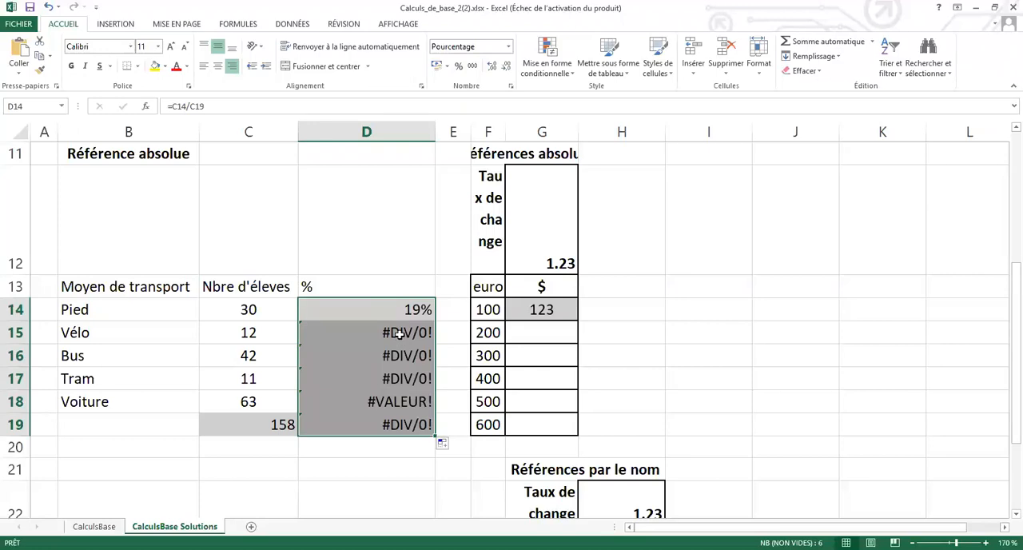
scroll(400, 334, "up", 3)
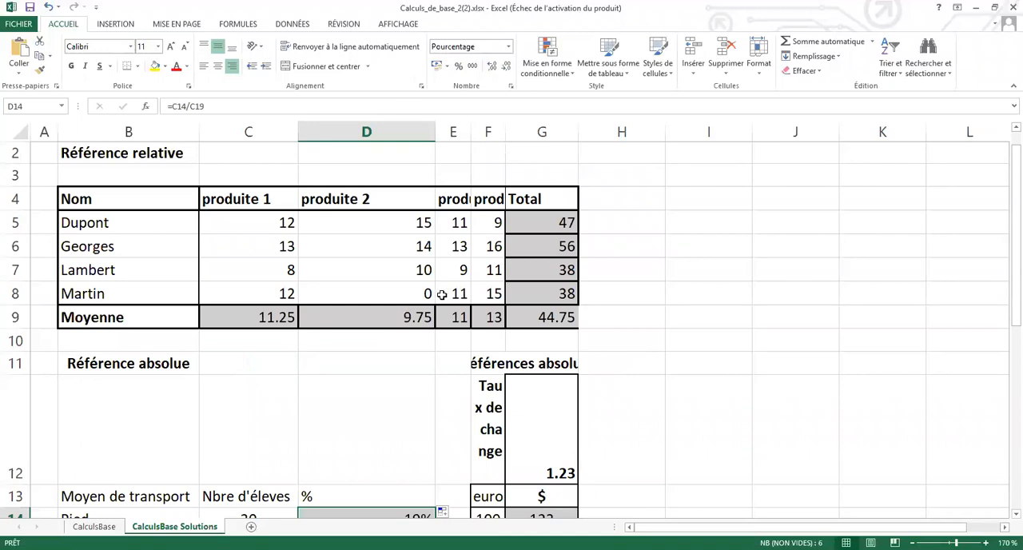
scroll(441, 294, "down", 3)
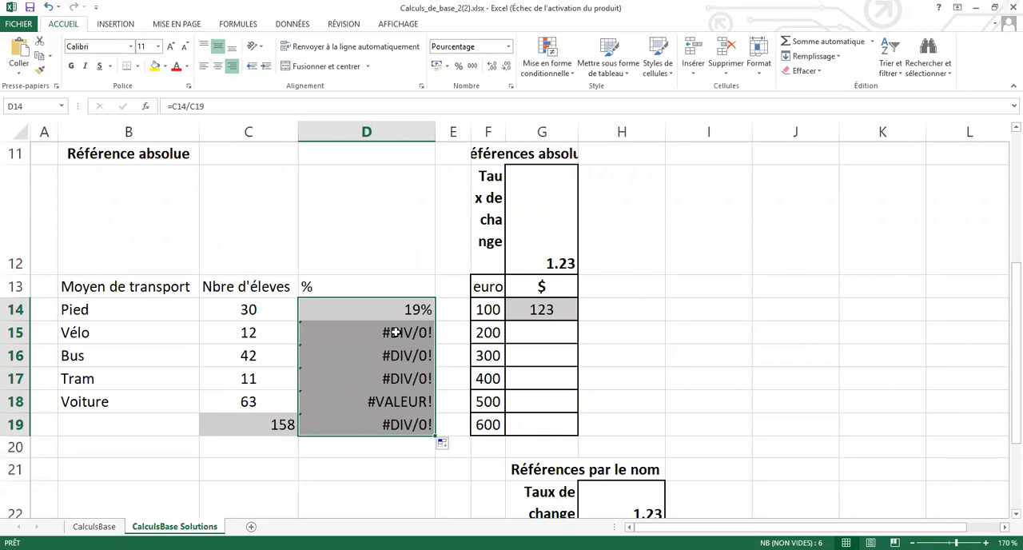
left_click_drag(395, 356, 396, 424)
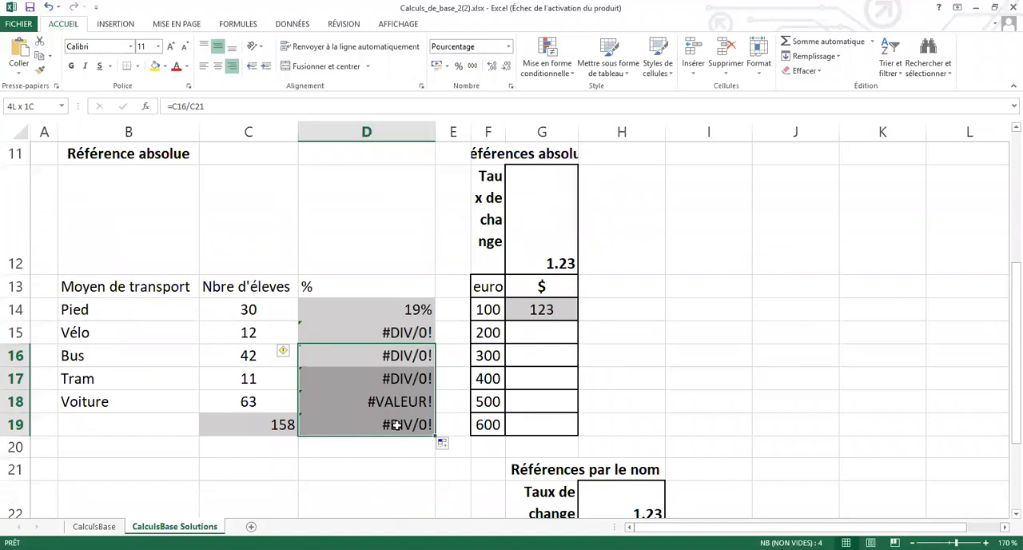
key("Delete")
Compare the formulas in D14 and D15, and fill the formula in D14 down to D18.
left_click(401, 333)
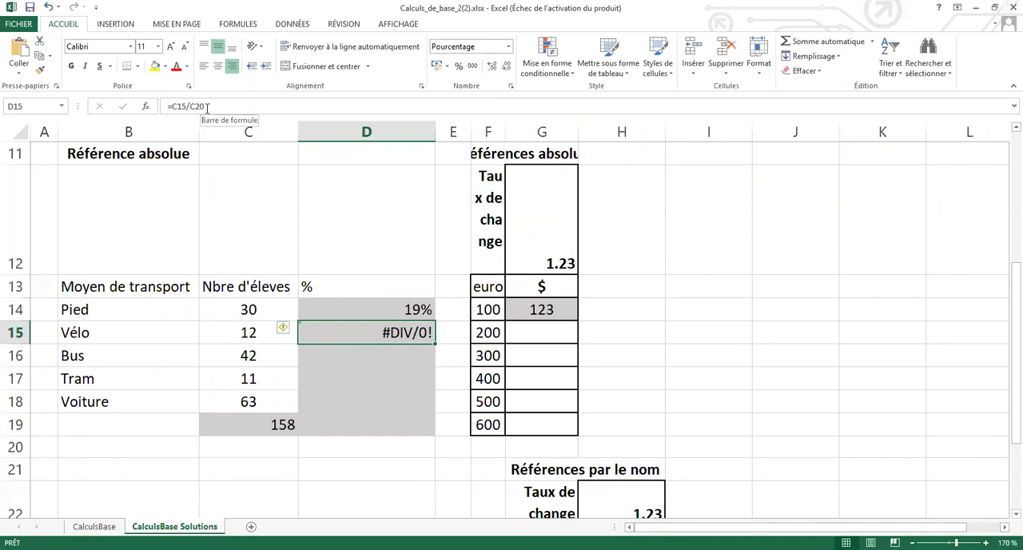
left_click(353, 308)
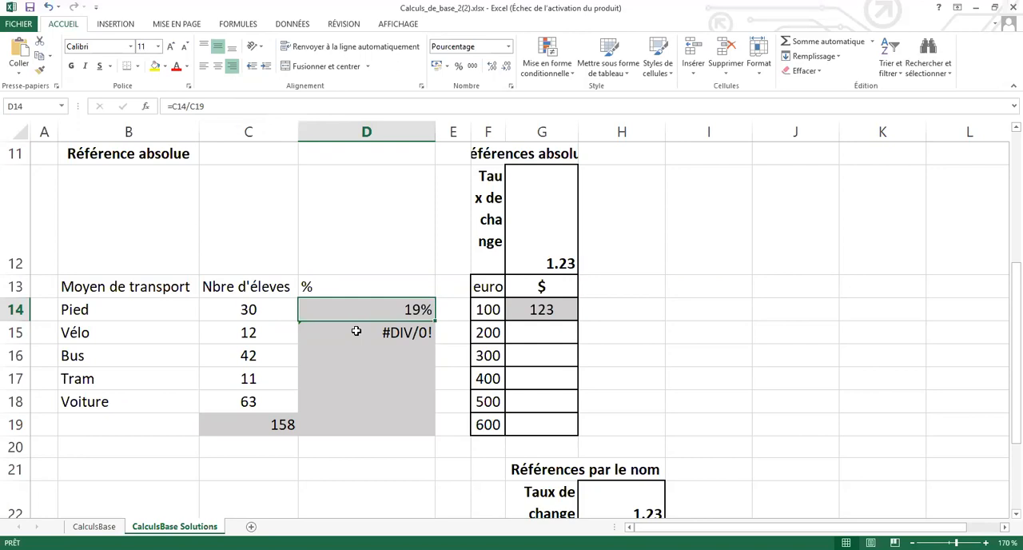
left_click(356, 330)
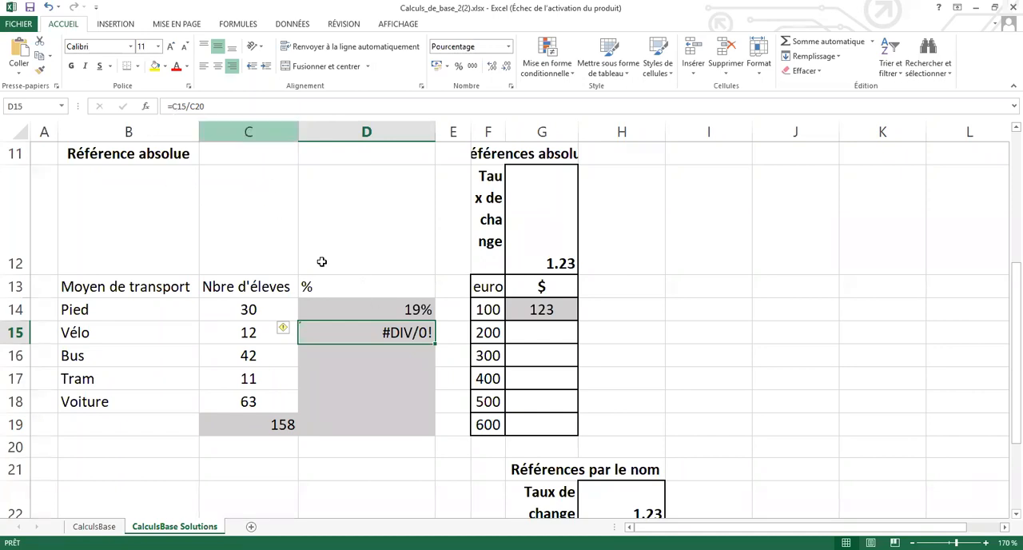
left_click(379, 310)
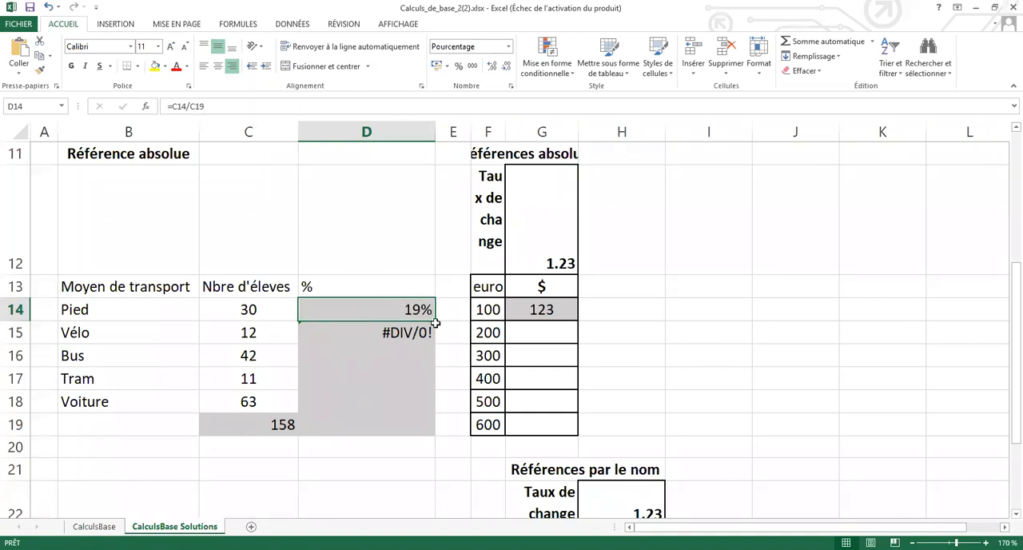
left_click_drag(438, 332, 427, 414)
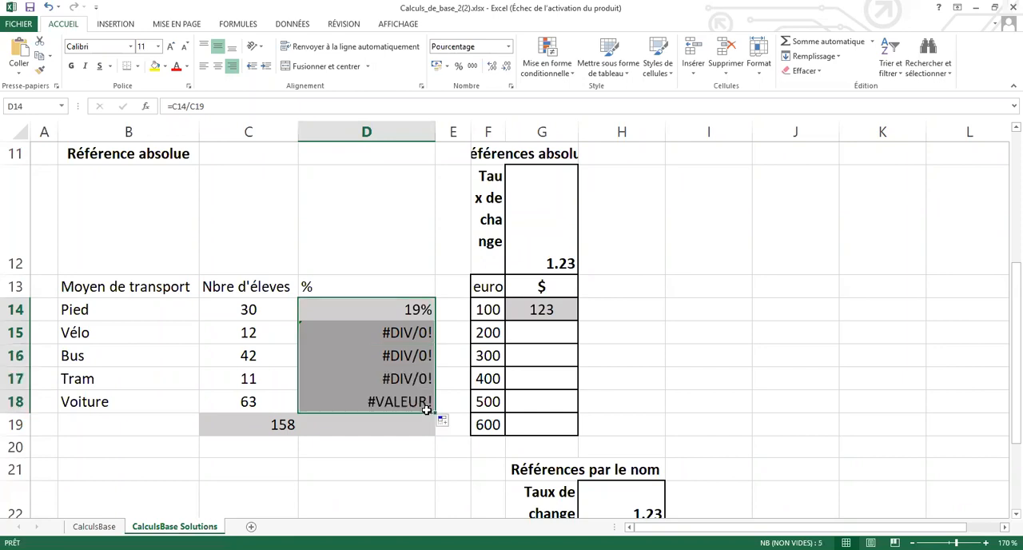
Check the formulas in D14, D15 and D16 against the cells C20, C21 and the total in C19.
left_click(397, 312)
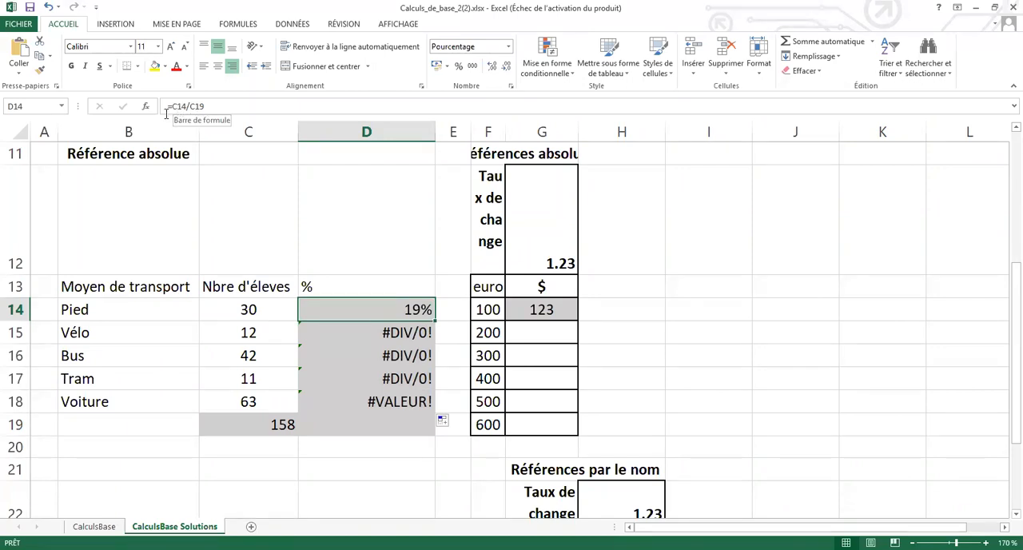
left_click(373, 328)
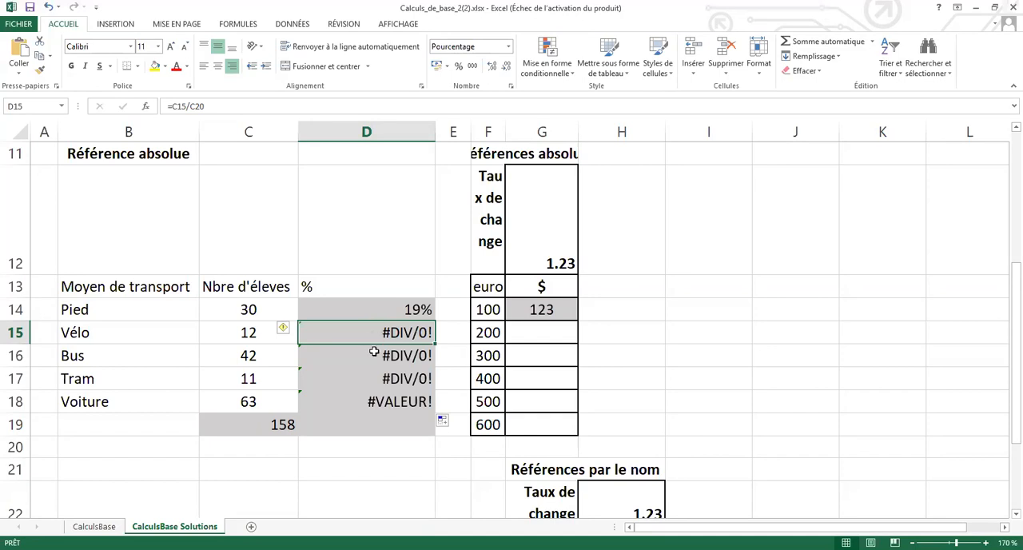
left_click(378, 356)
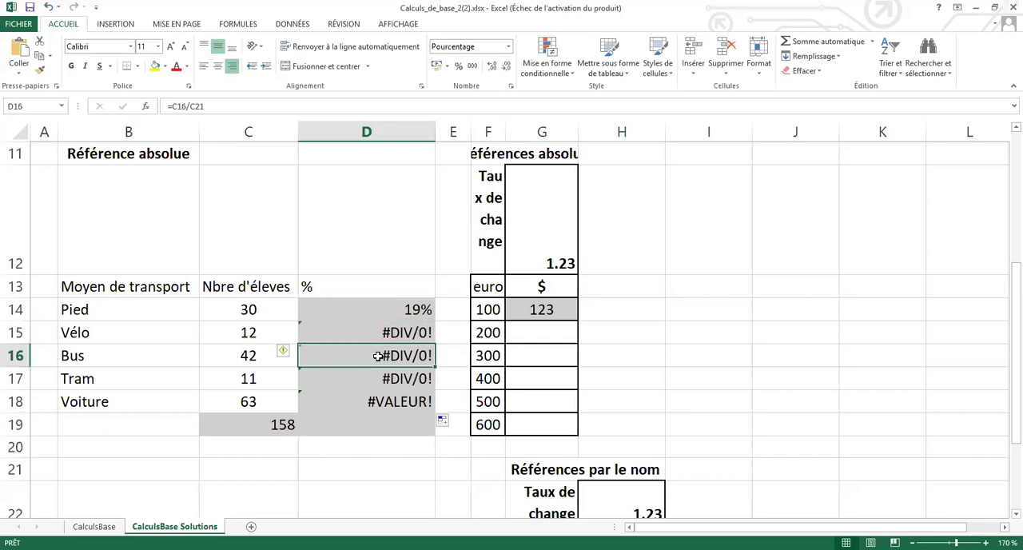
left_click(272, 452)
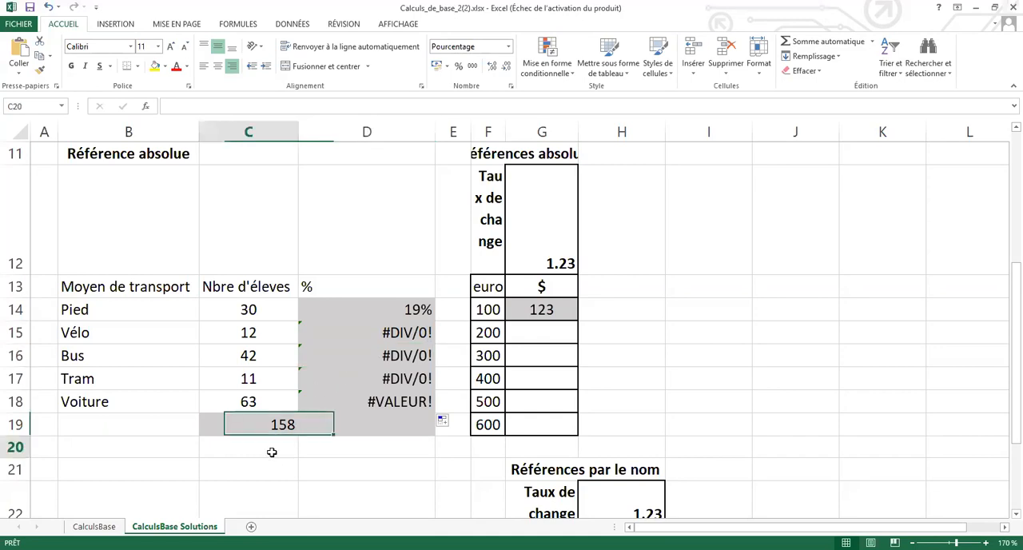
left_click(267, 474)
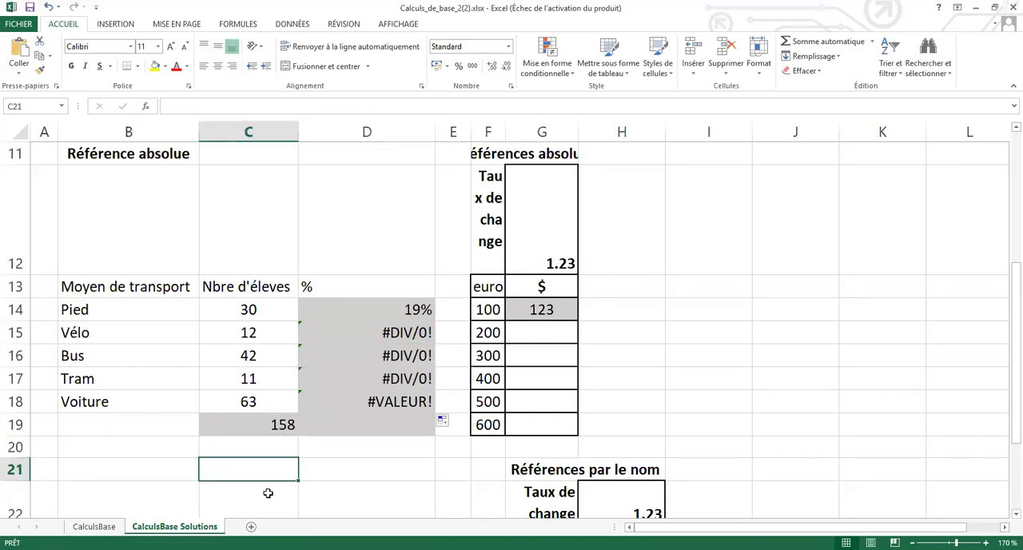
left_click(282, 426)
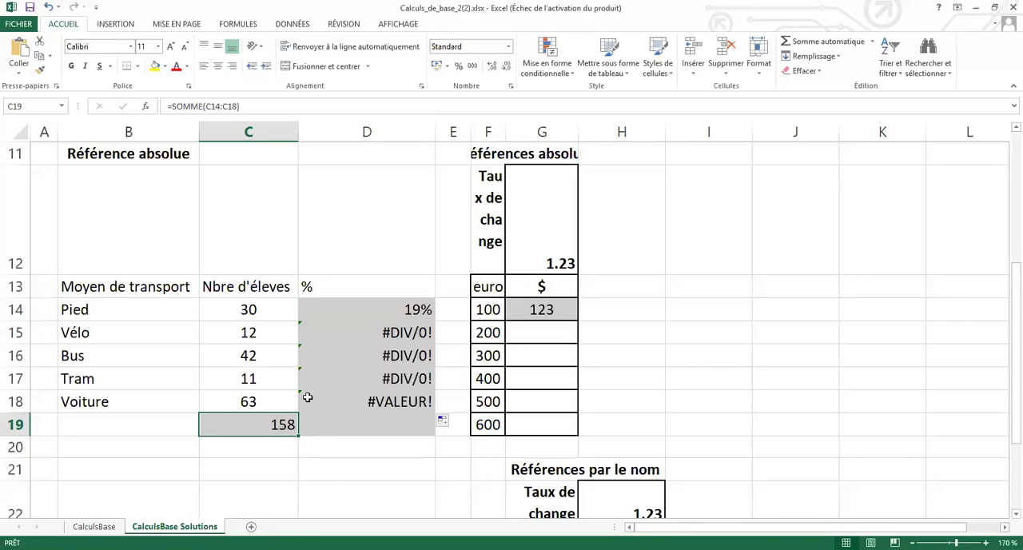
Compare the formulas in D14 through D18 to see how the reference to the total shifts row by row.
left_click(375, 311)
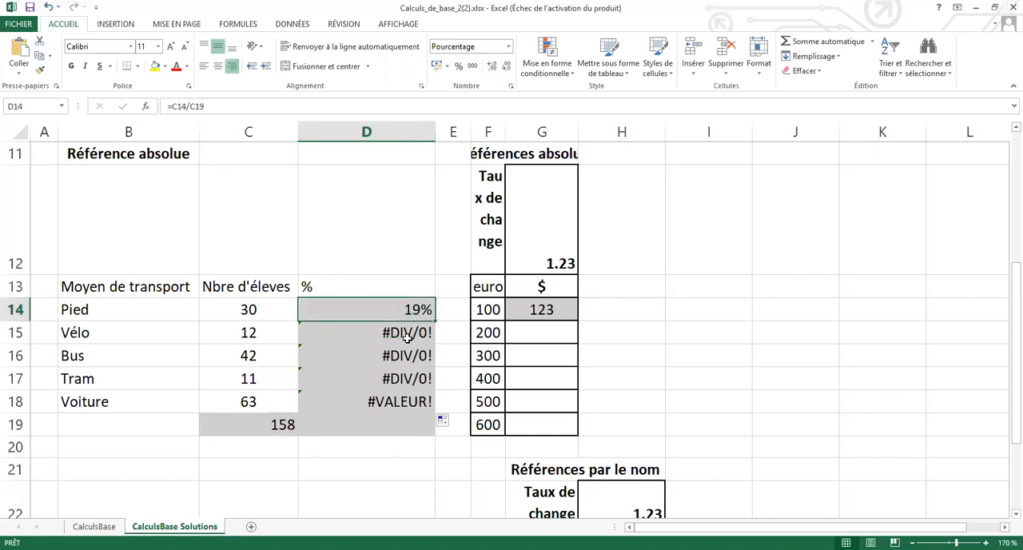
left_click(408, 335)
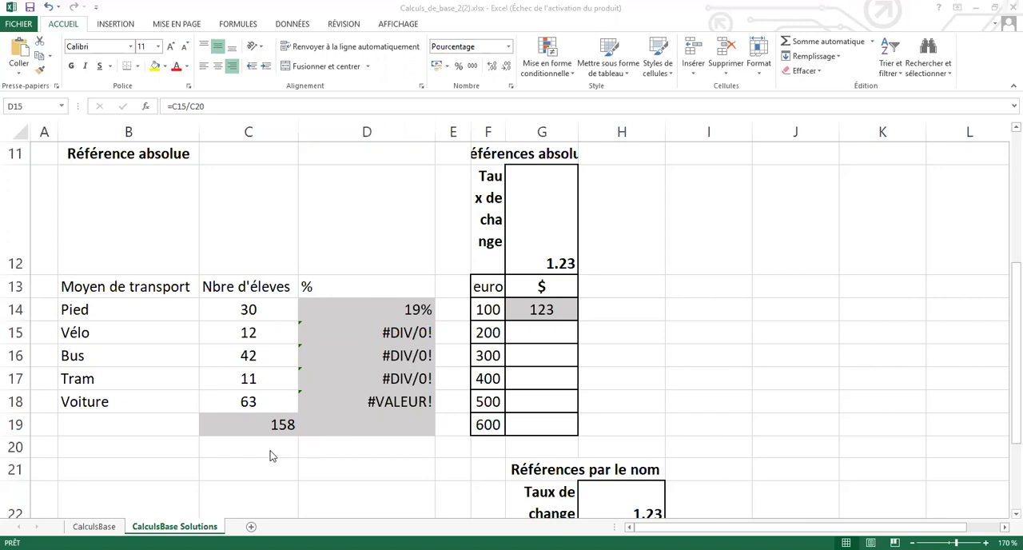
left_click(397, 403)
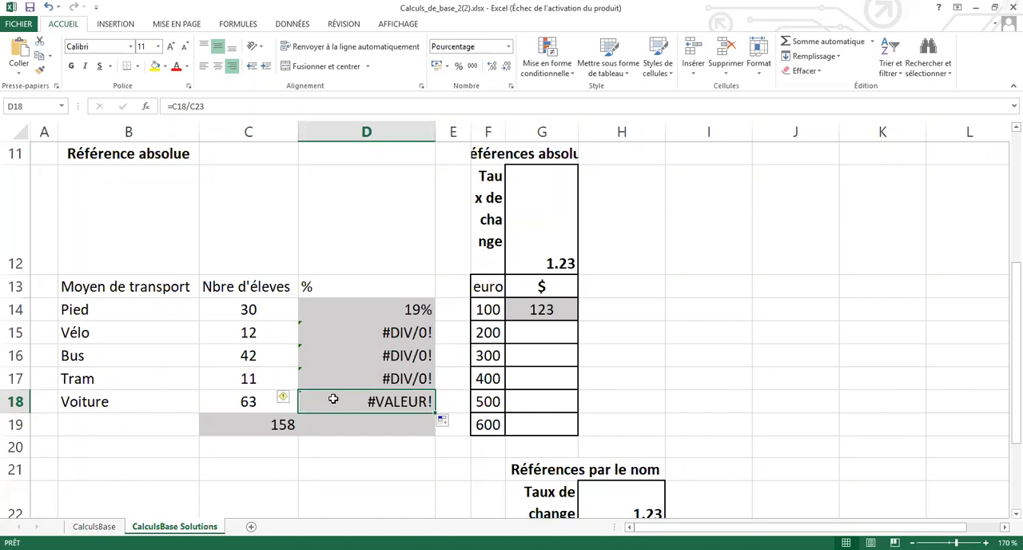
left_click(387, 310)
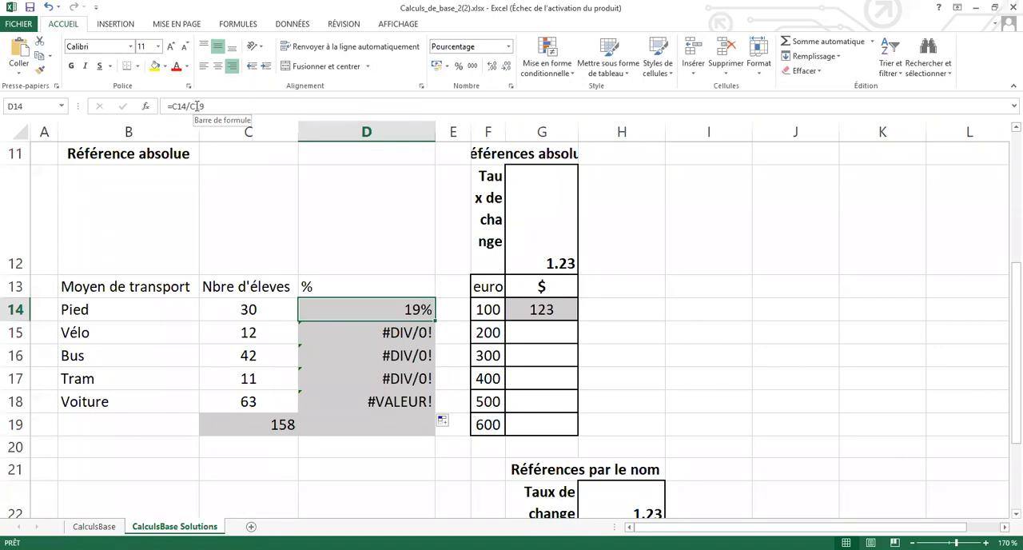
left_click(416, 333)
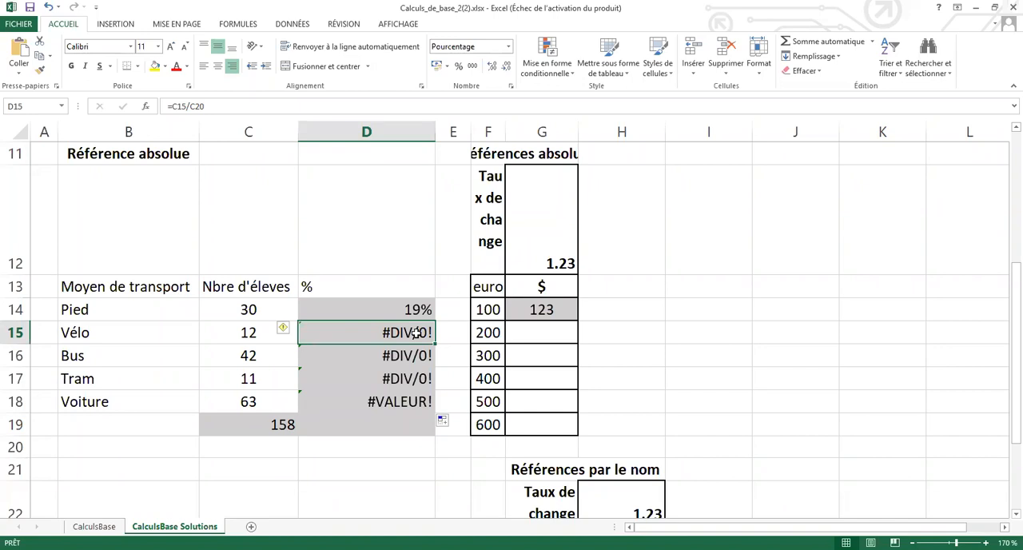
left_click(414, 357)
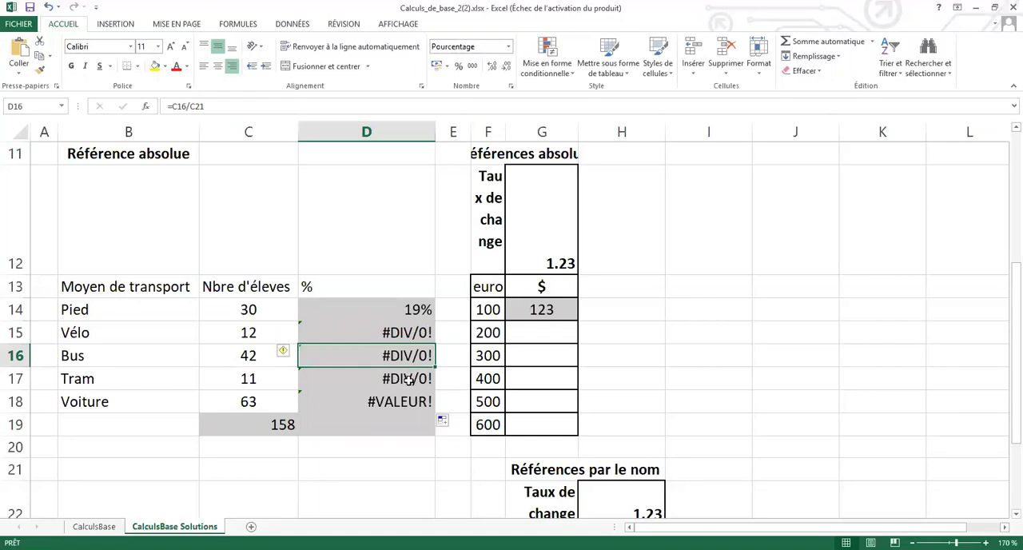
left_click(409, 380)
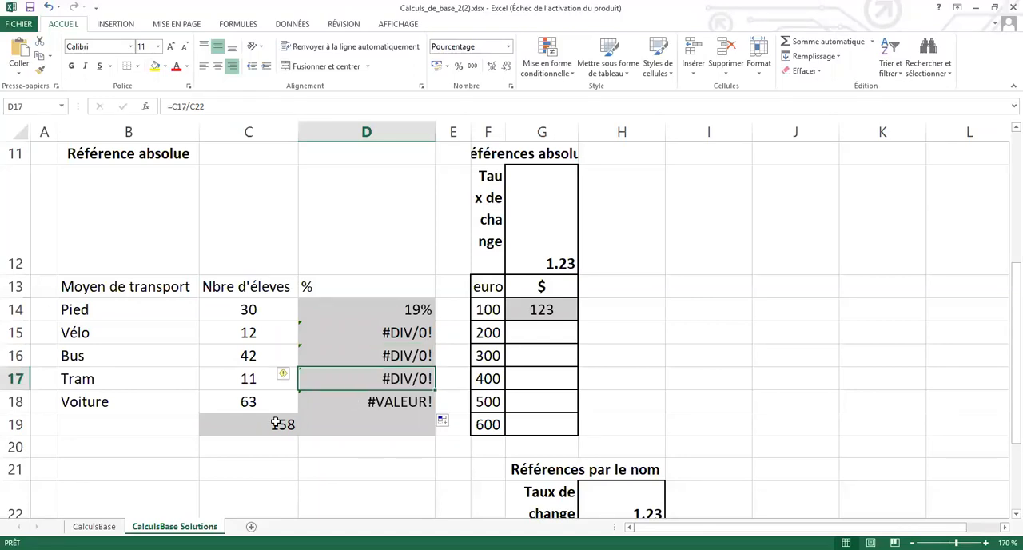
left_click(380, 331)
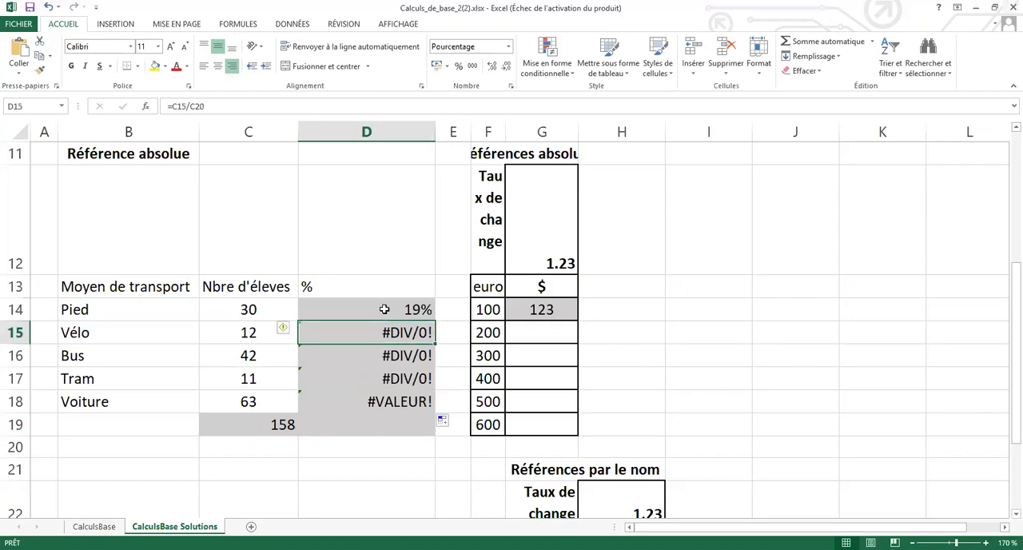
Lock the row of the total reference in the D14 formula so it reads =C14/C$19.
left_click(385, 309)
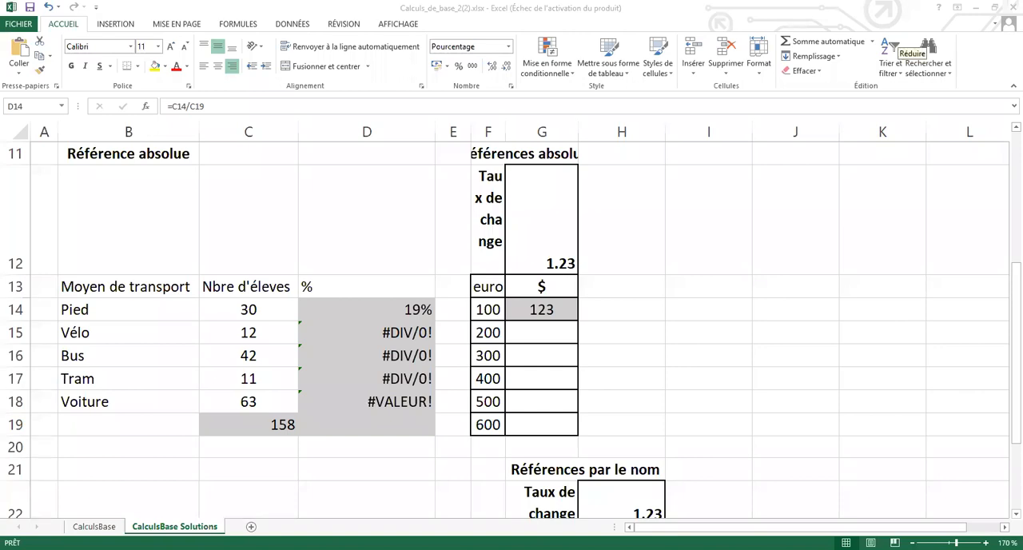
left_click(420, 312)
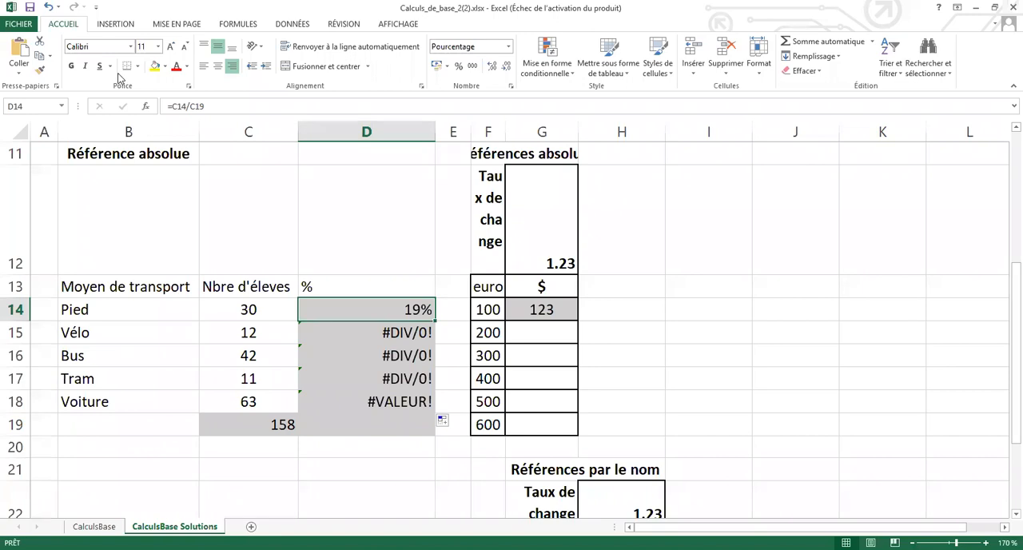
left_click(194, 105)
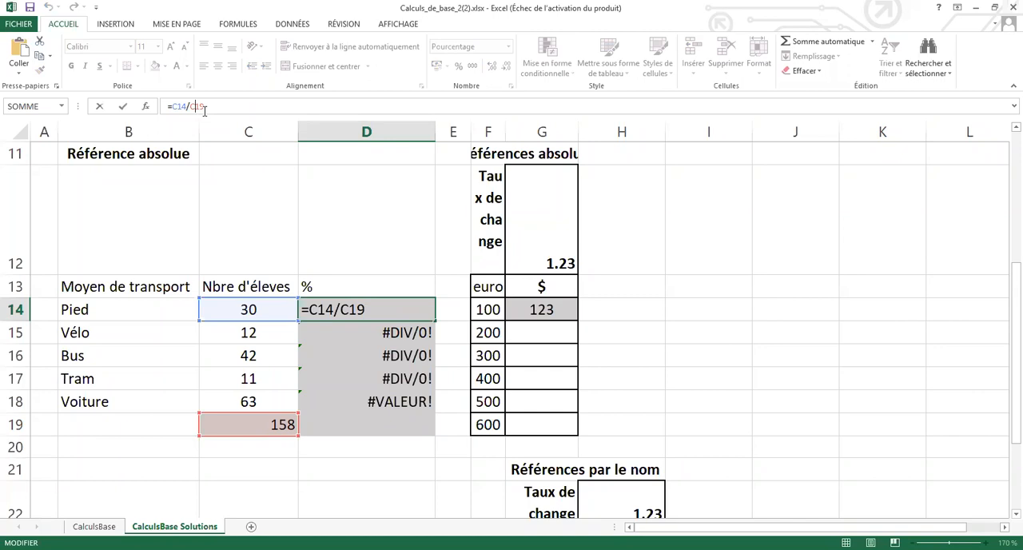
type("$")
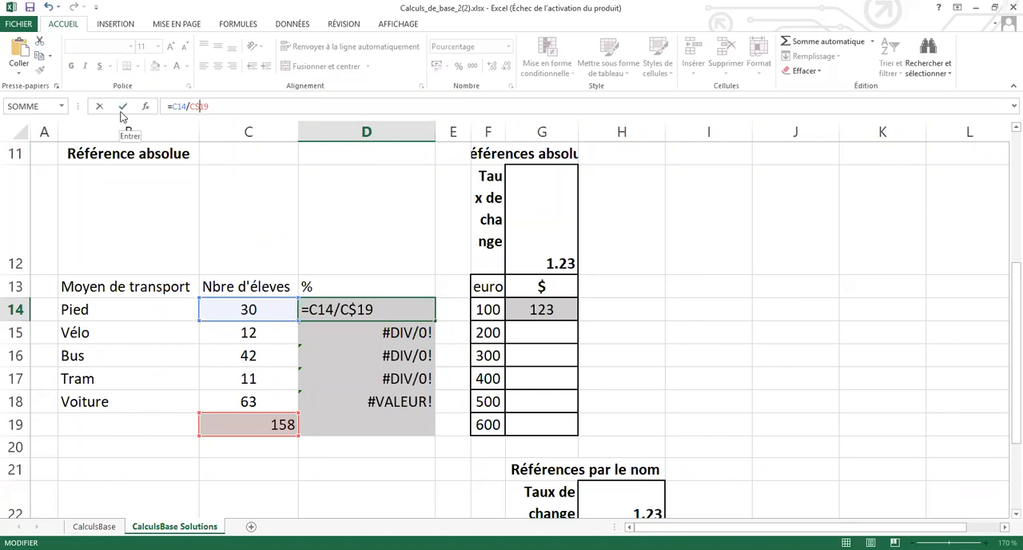
key("Return")
Fill the formula in D14 down to D18, and fill it again down to the total row in D19.
left_click(395, 309)
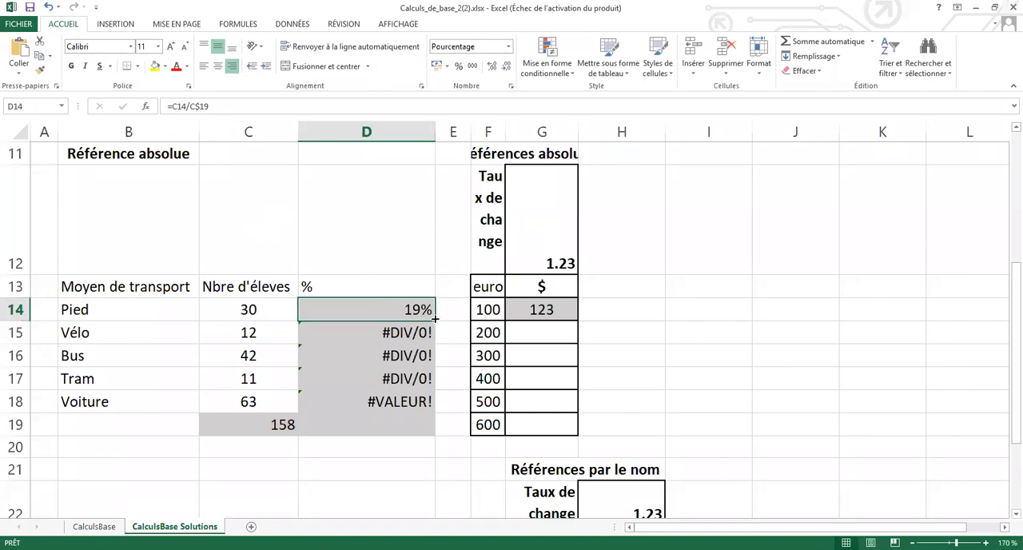
left_click_drag(435, 318, 428, 402)
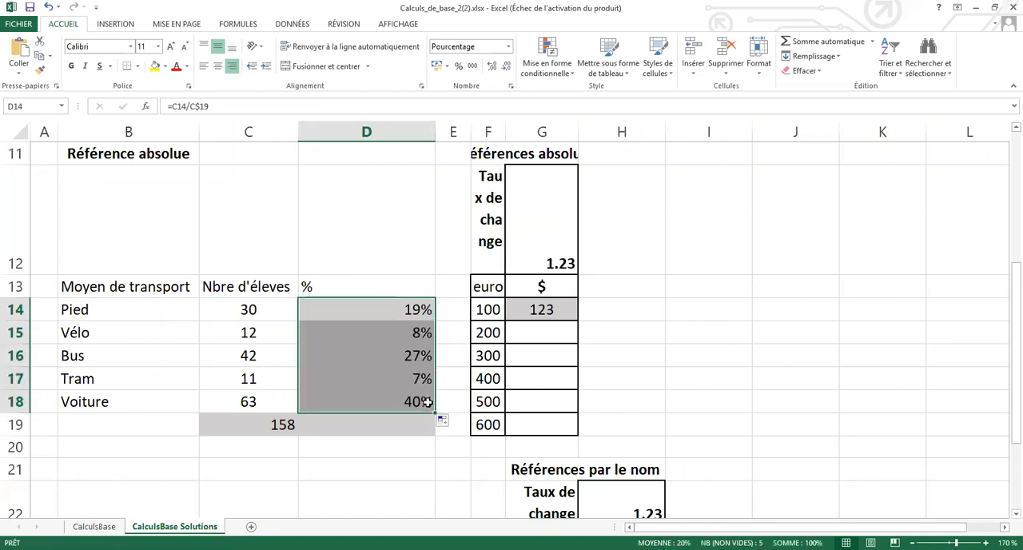
left_click(399, 309)
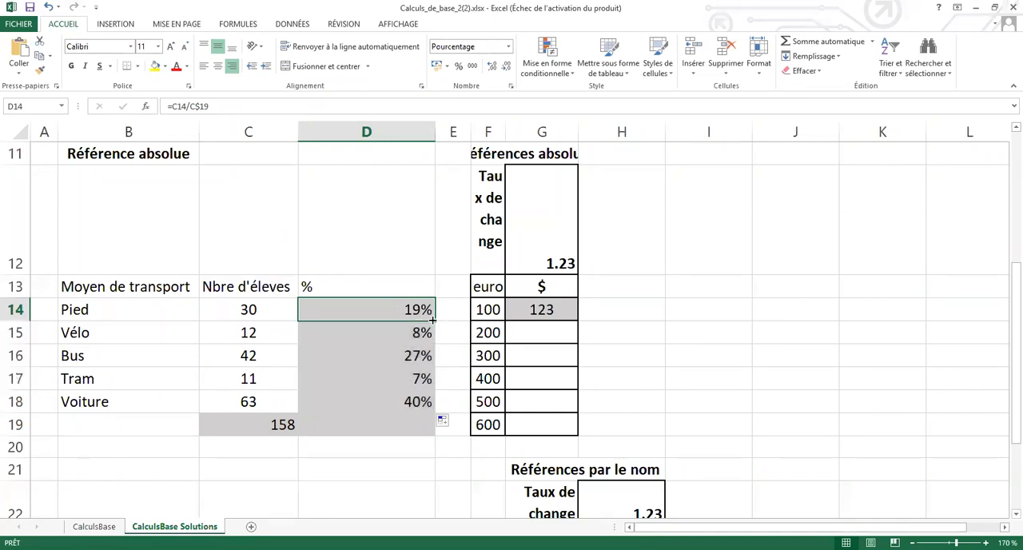
left_click_drag(433, 320, 431, 432)
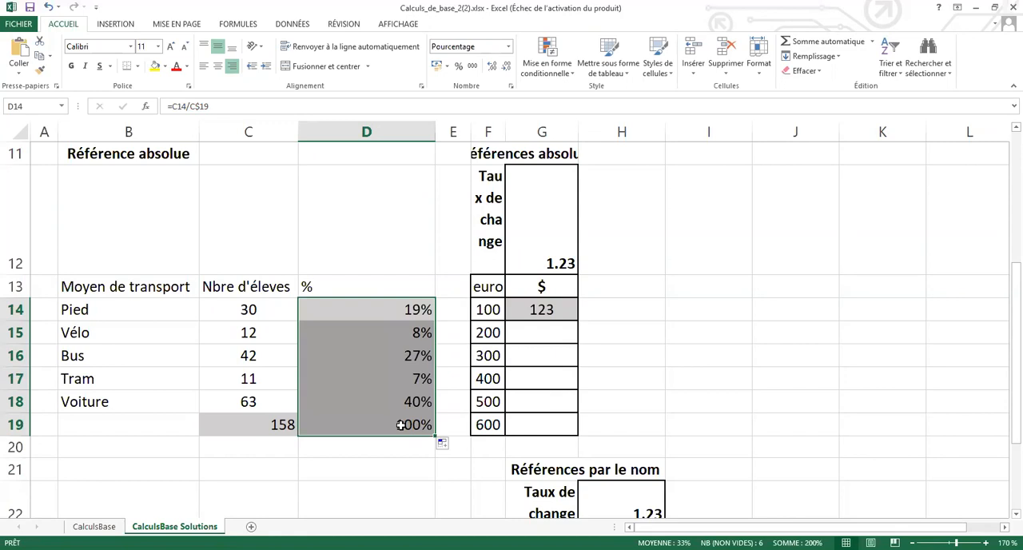
Compare the formulas in D14, D15 and D16 to check how the locked reference to the total was copied.
left_click(398, 309)
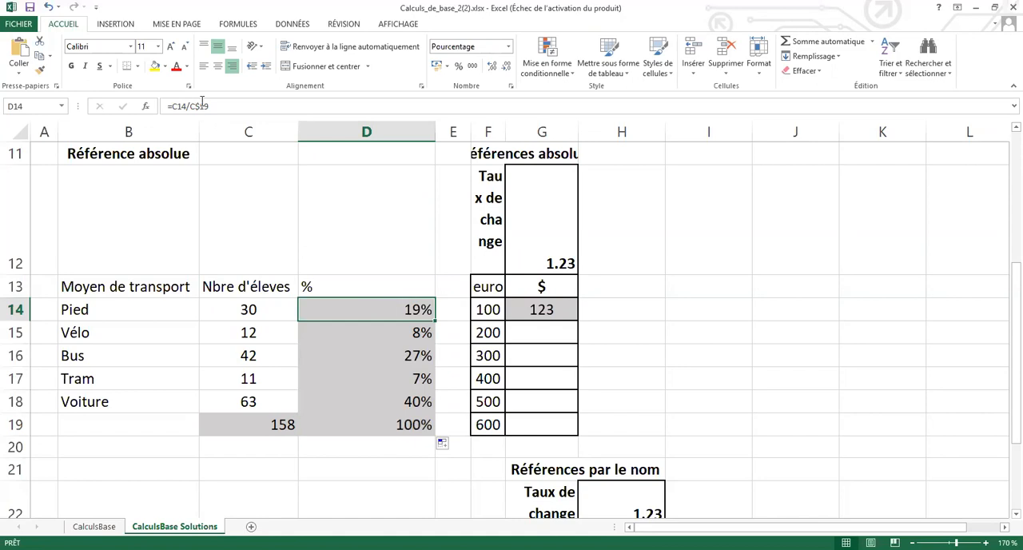
left_click(369, 333)
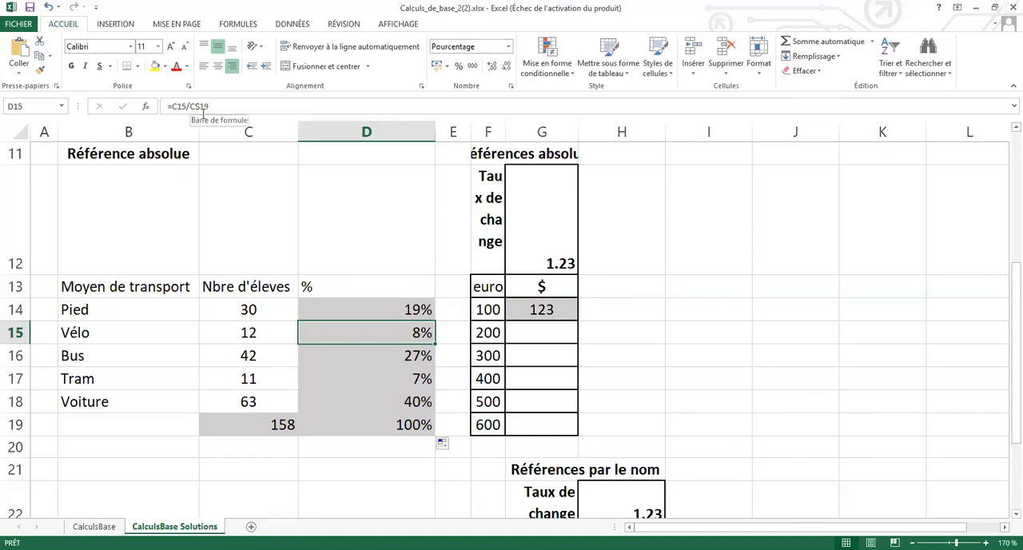
left_click(364, 353)
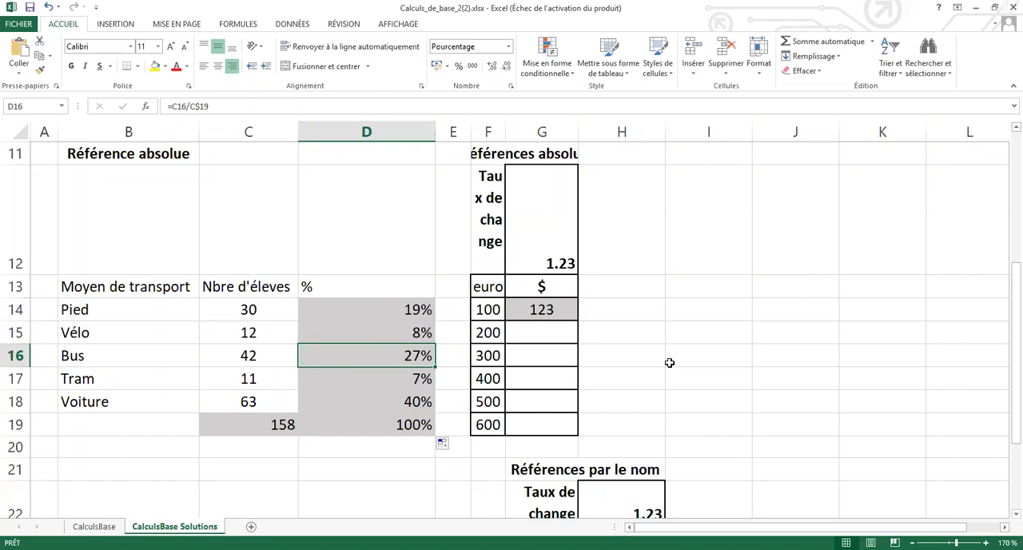
left_click(396, 312)
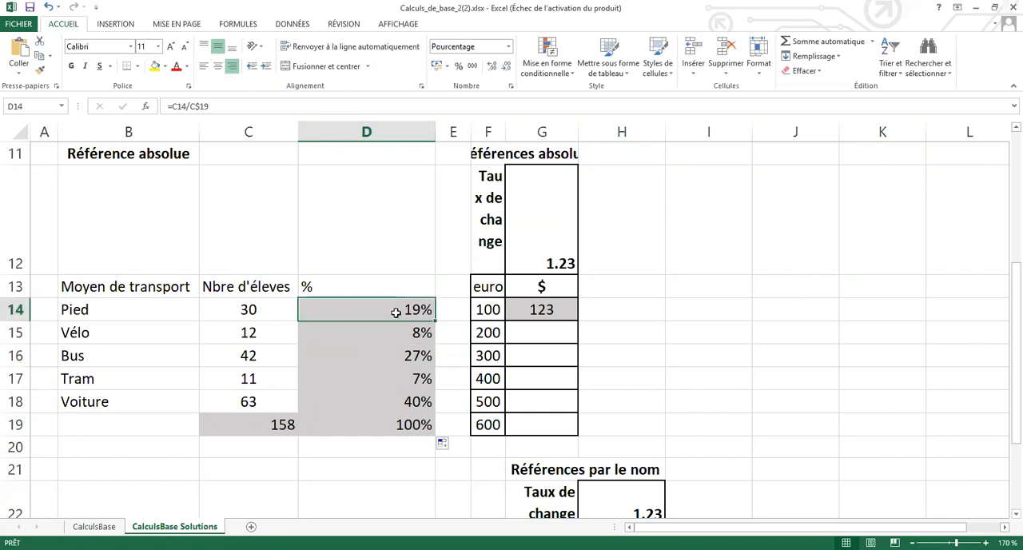
Change the number format of D14:D19 to Standard, and switch it back to Pourcentage with two decimals.
left_click_drag(396, 313, 408, 418)
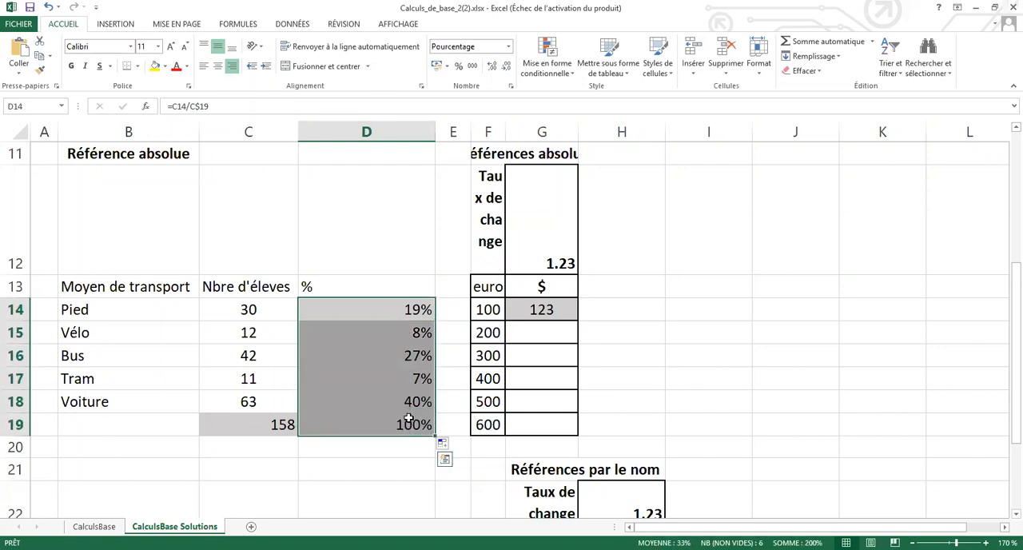
left_click(509, 48)
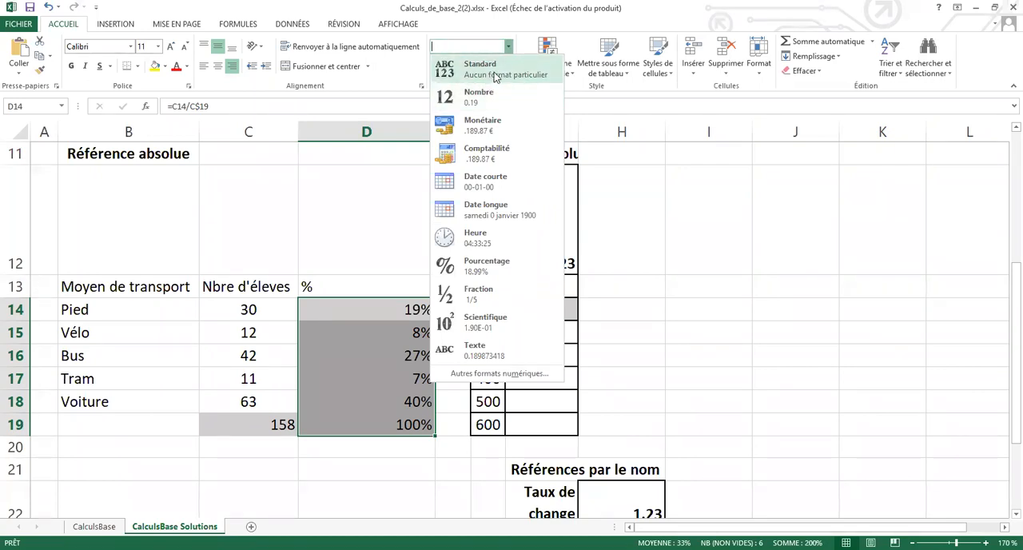
left_click(489, 70)
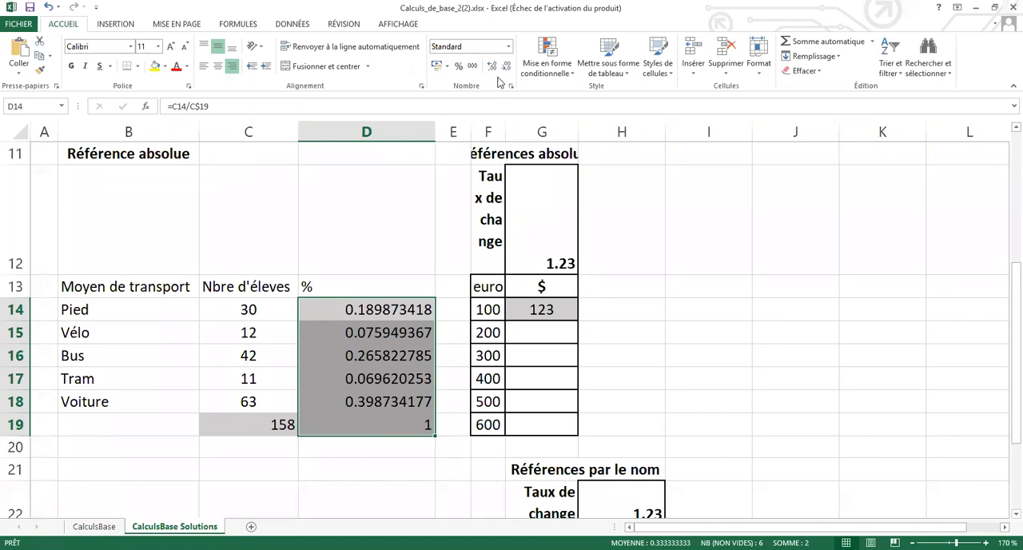
left_click(507, 47)
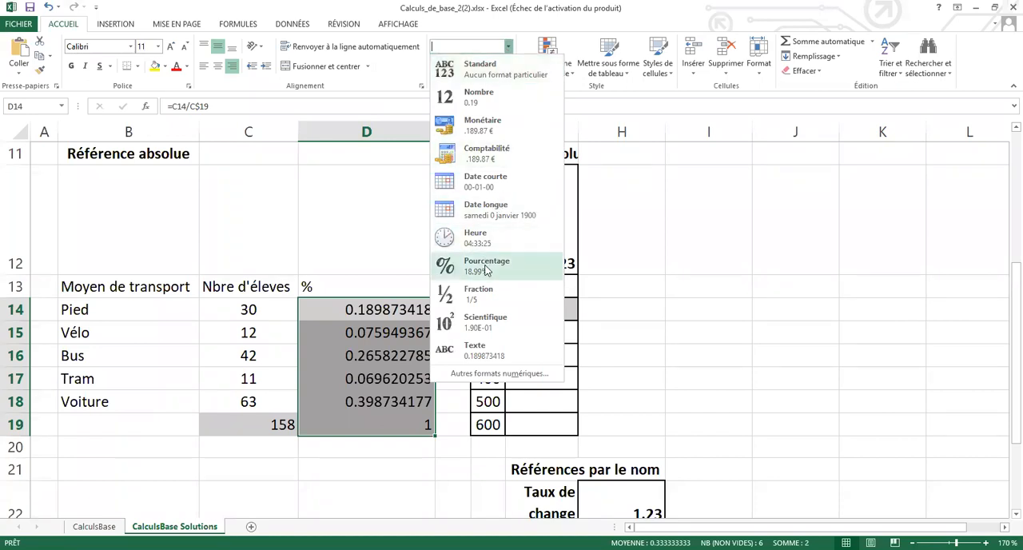
left_click(486, 267)
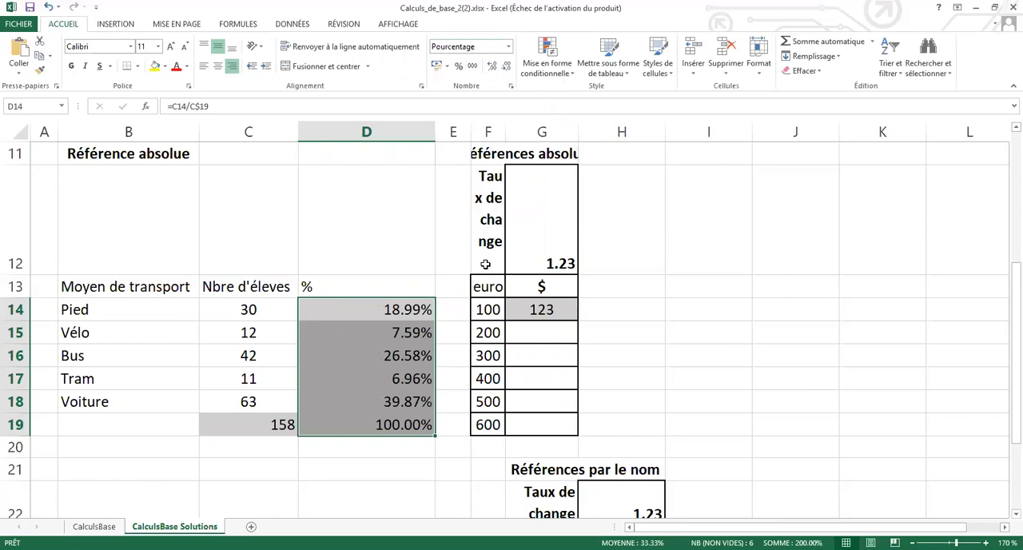
Reduce the percentages in D14:D19 to no decimals, and increase them back to two decimals.
left_click(507, 71)
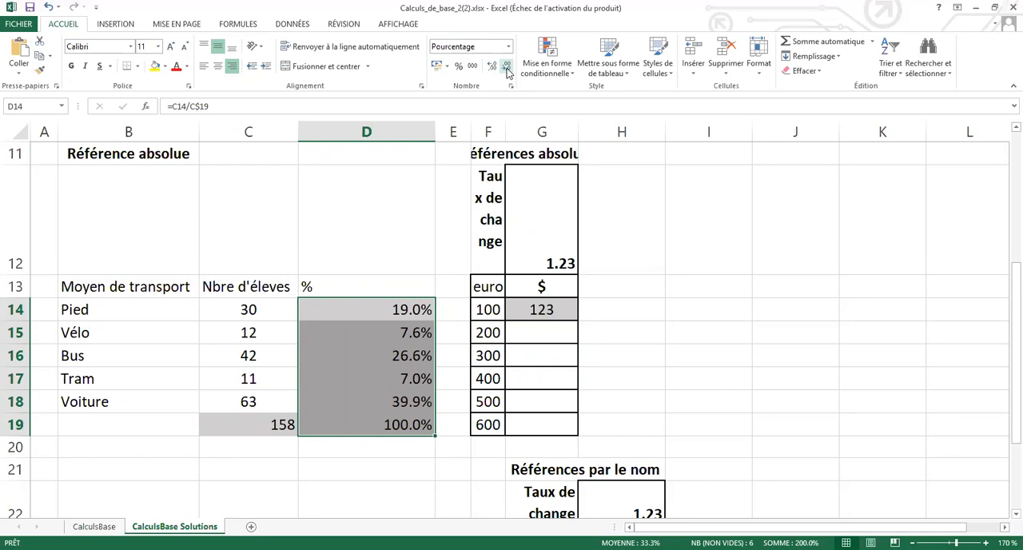
left_click(507, 70)
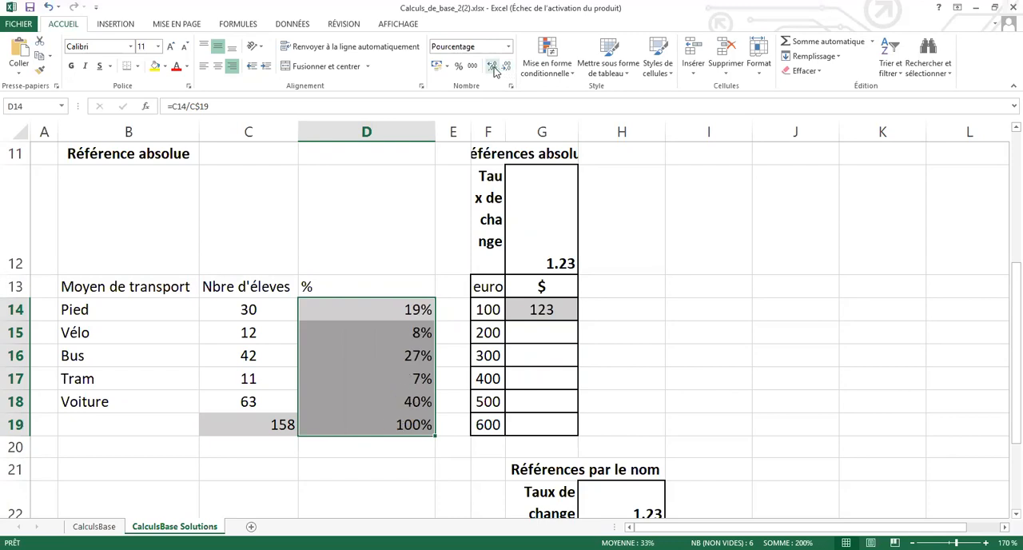
double_click(493, 67)
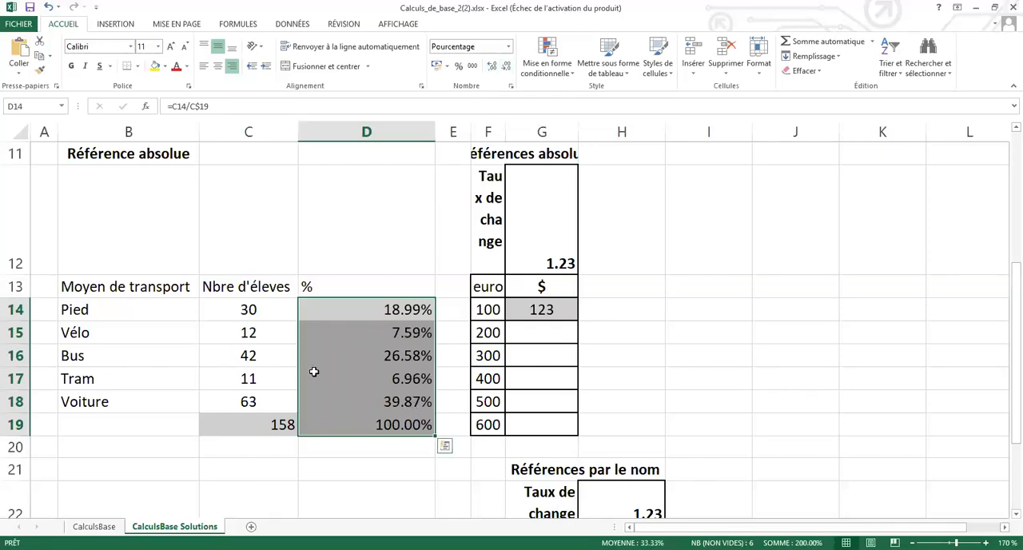
Set the number of students for Pied in C14 to 27.
left_click(249, 311)
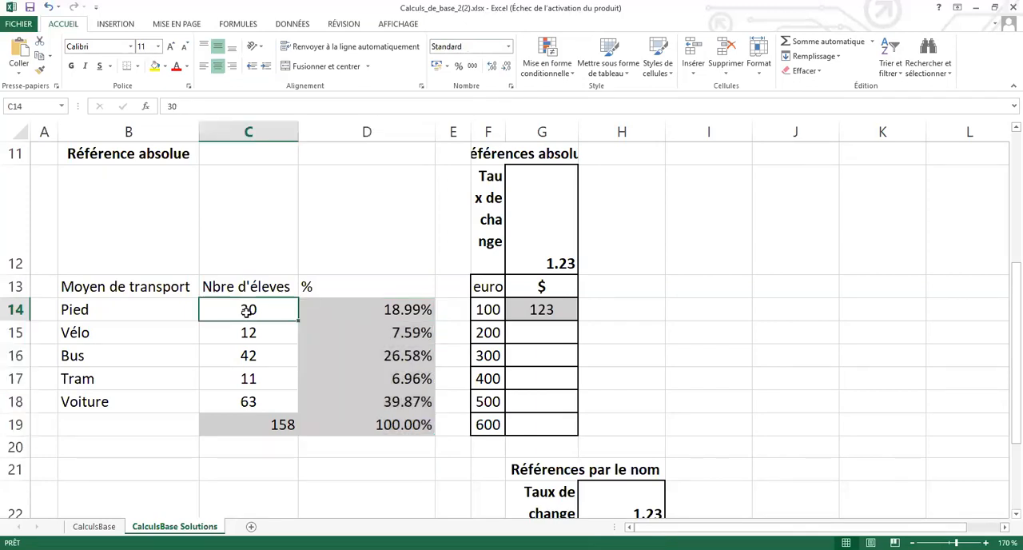
type("27")
key("Return")
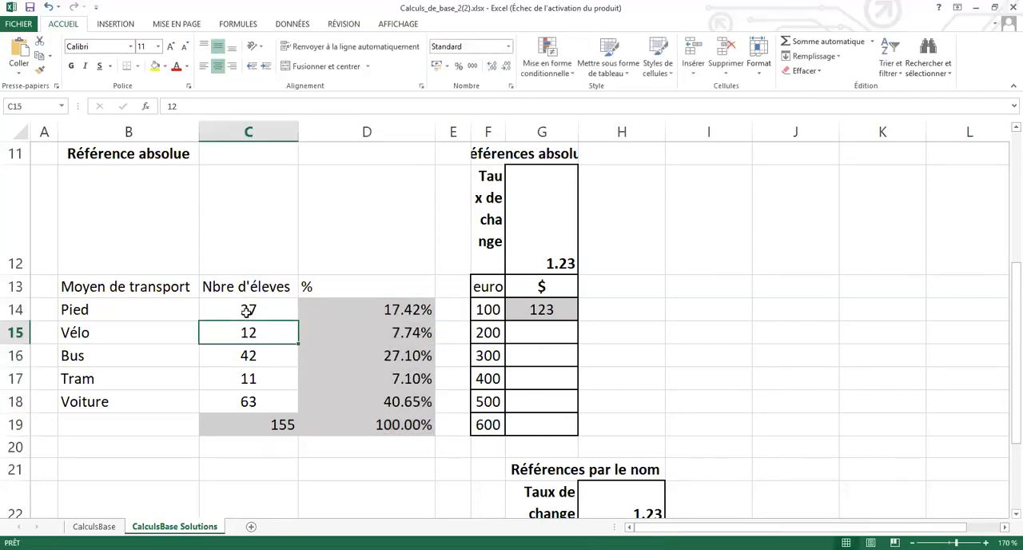
Display the Pied percentage in D14 with one decimal.
left_click(348, 307)
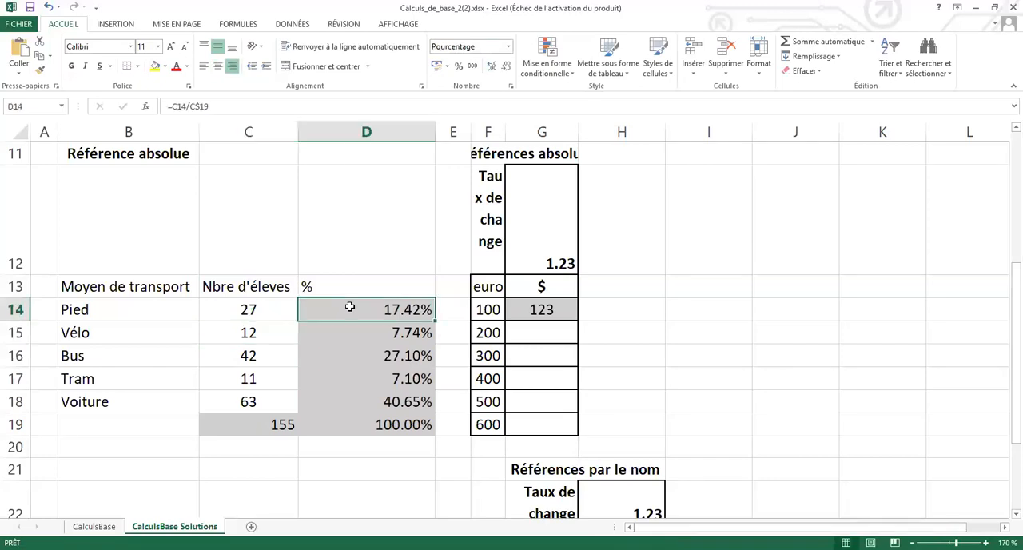
left_click(506, 67)
left_click(507, 67)
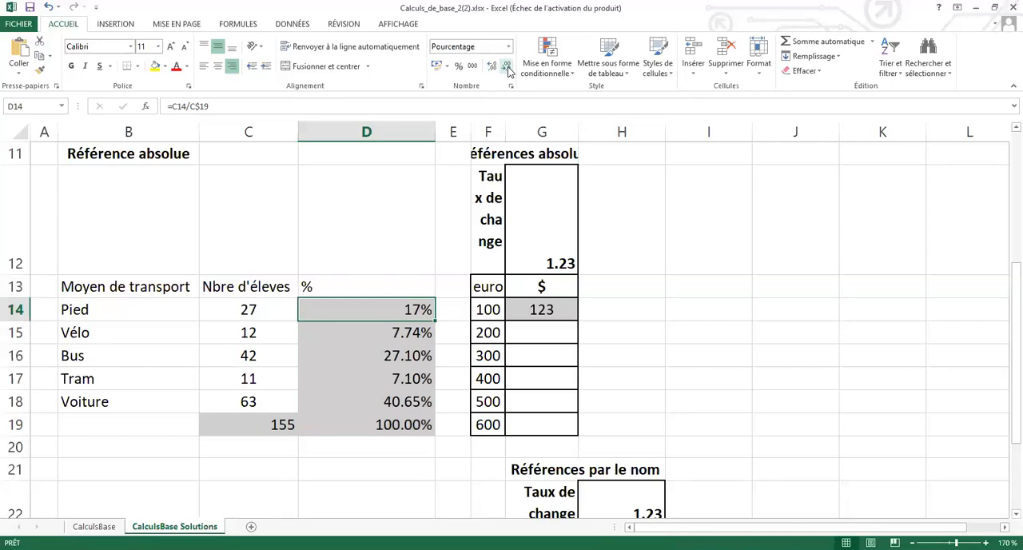
left_click(492, 67)
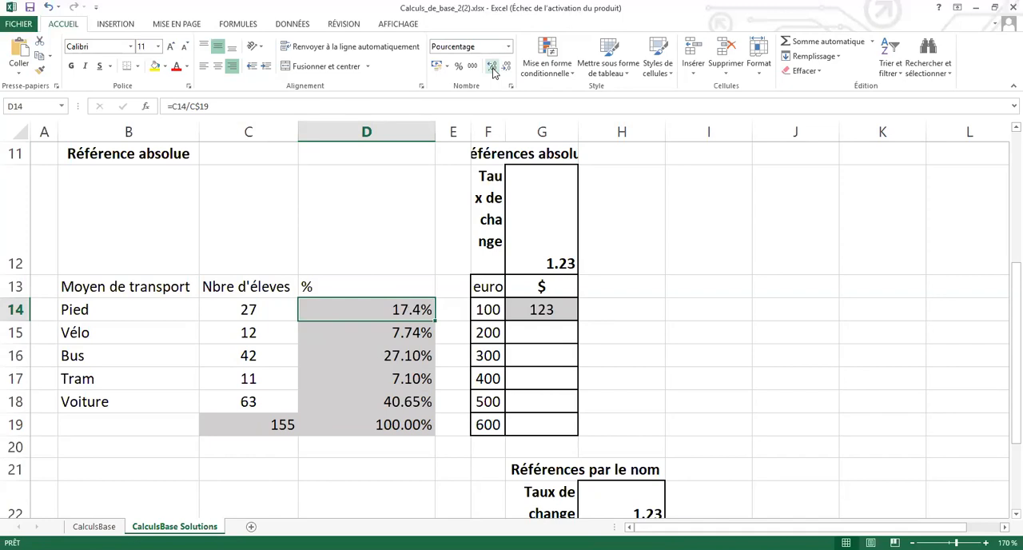
Set the number of students for Pied in C14 to 28.
left_click(250, 310)
type("28")
key("Return")
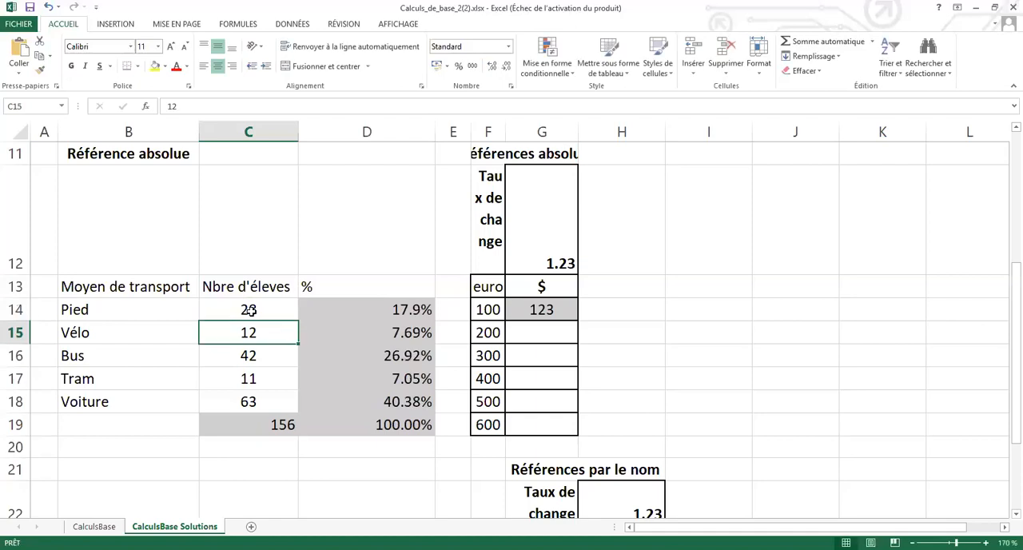
Enter 27,2 as the Pied student count in C14, and replace the comma with a point to make it 27.2.
left_click(265, 311)
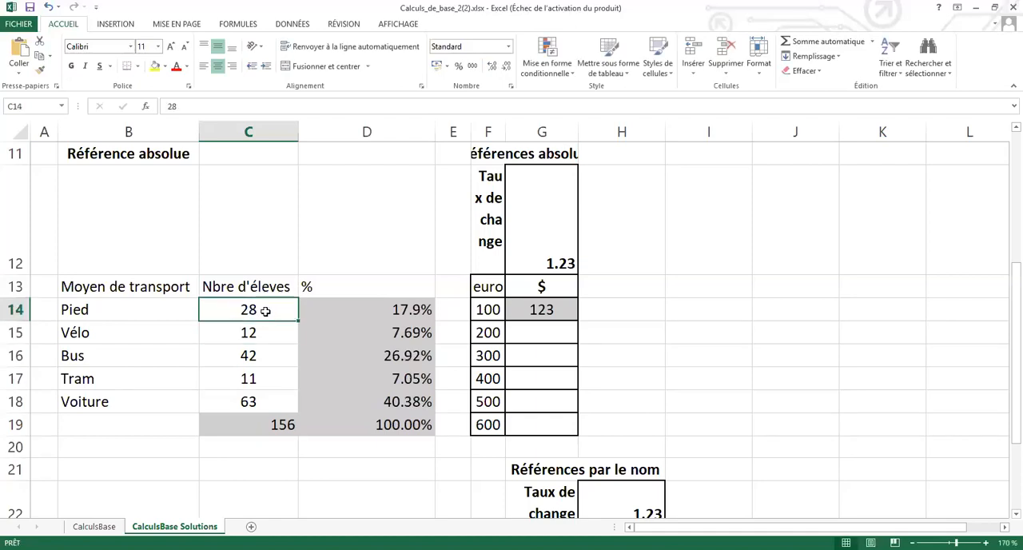
type("27")
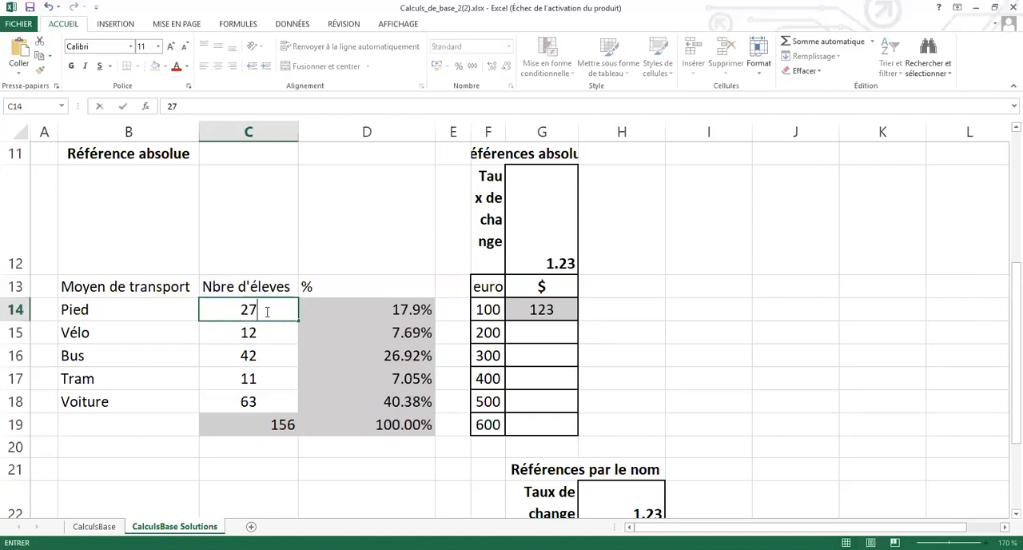
type(",2")
key("Return")
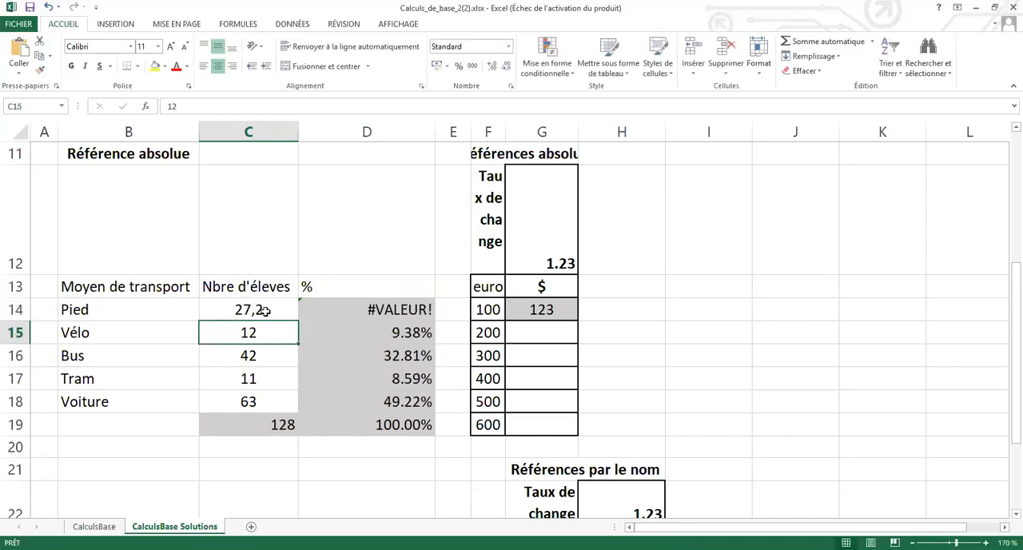
left_click(265, 311)
double_click(253, 310)
key("BackSpace")
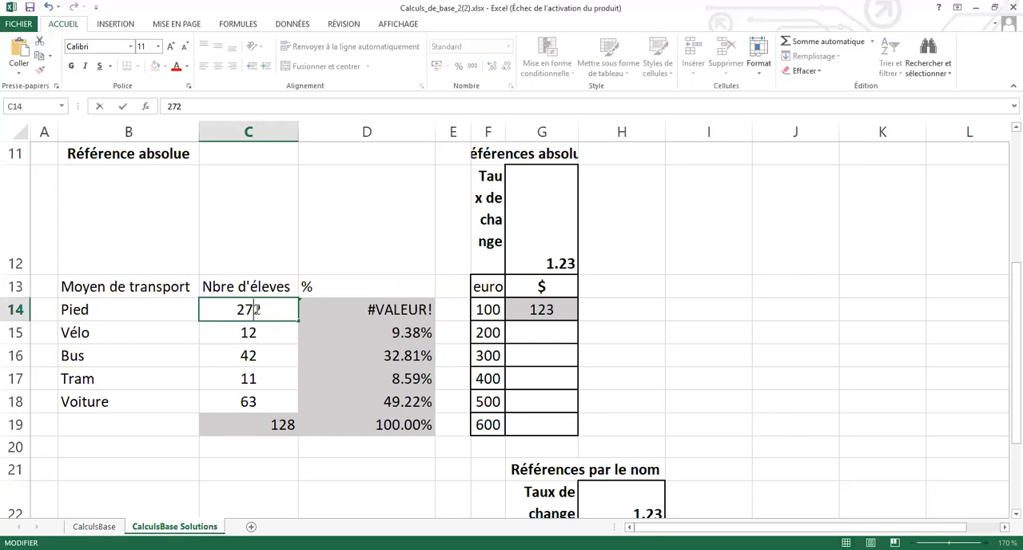
type(".")
key("Return")
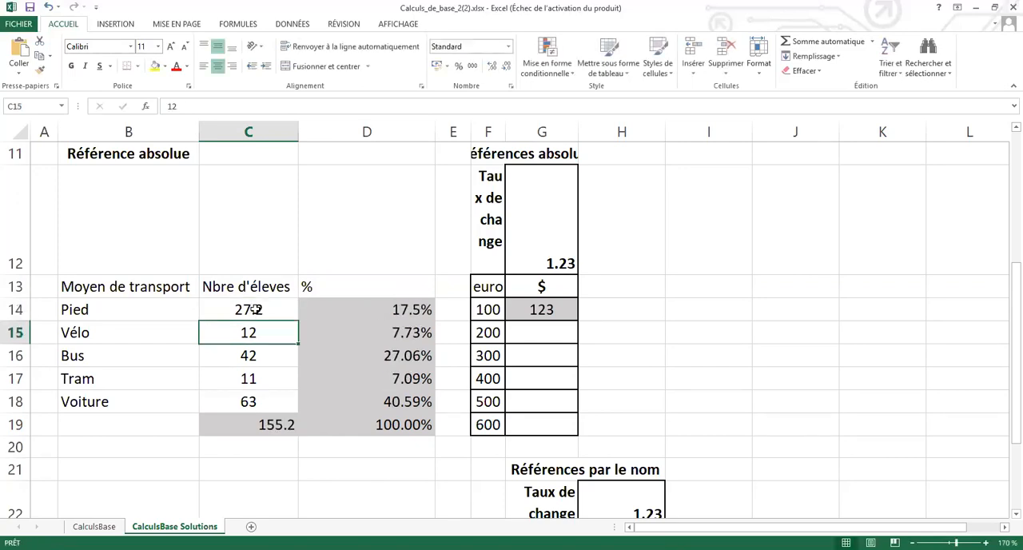
Display the percentage in D14 without decimals, and set the Pied student count in C14 to 30.
left_click(356, 309)
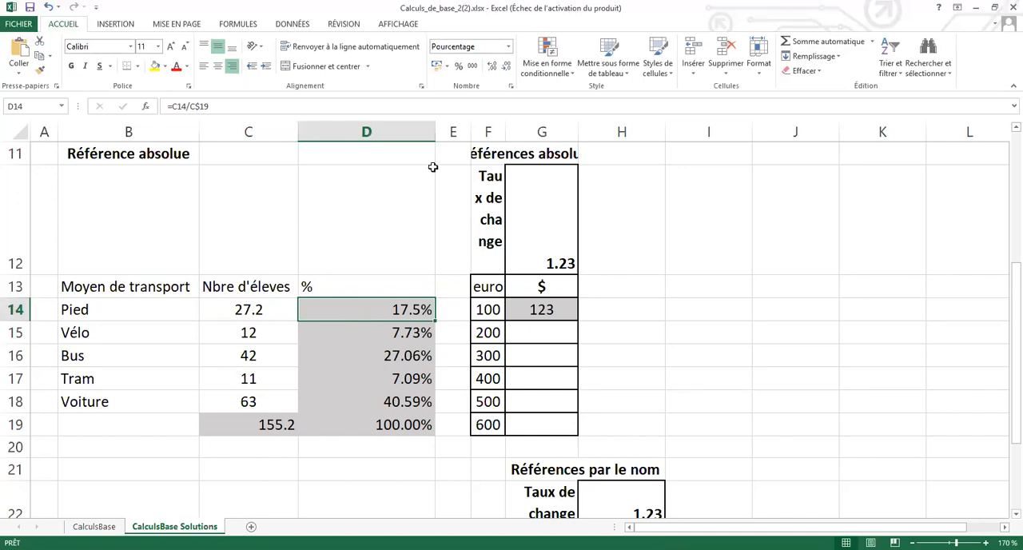
left_click(507, 67)
left_click(274, 311)
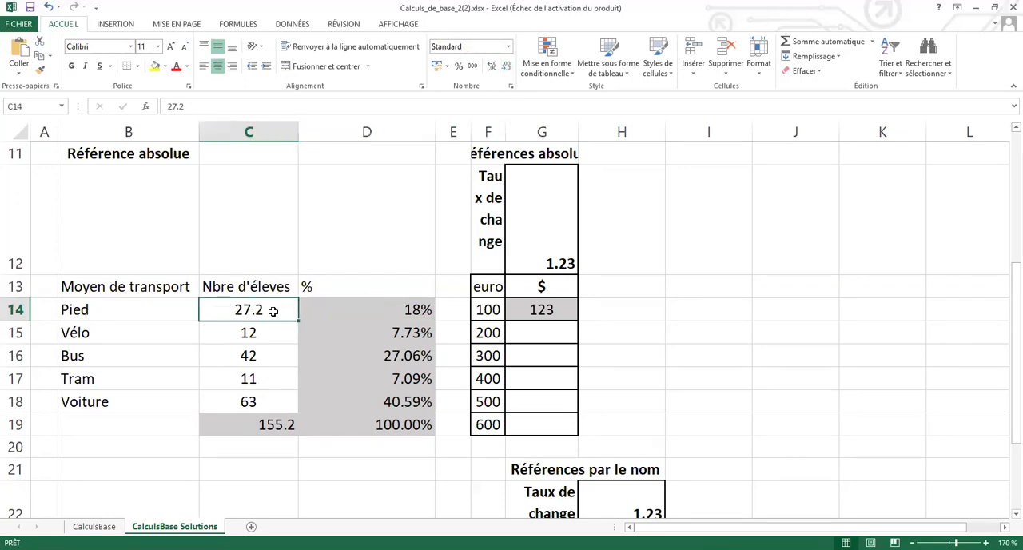
type("30")
key("Return")
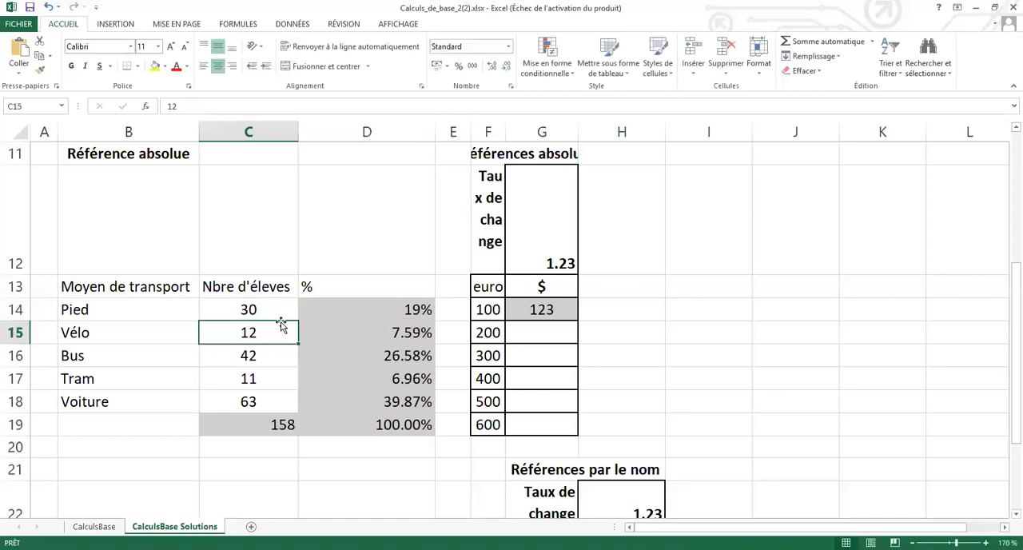
Go to the Référence mixte section with the multiplication table.
left_click(329, 310)
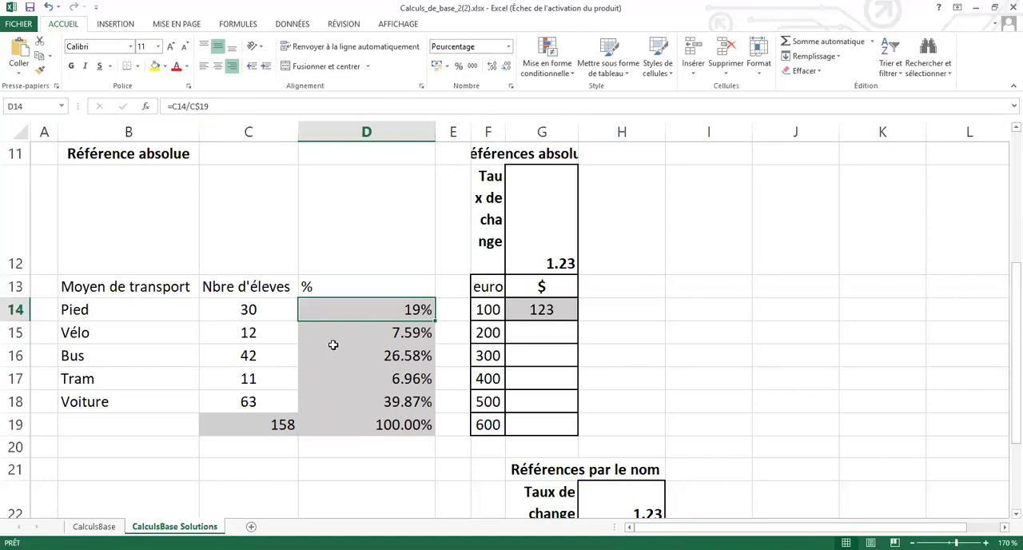
scroll(334, 345, "down", 3)
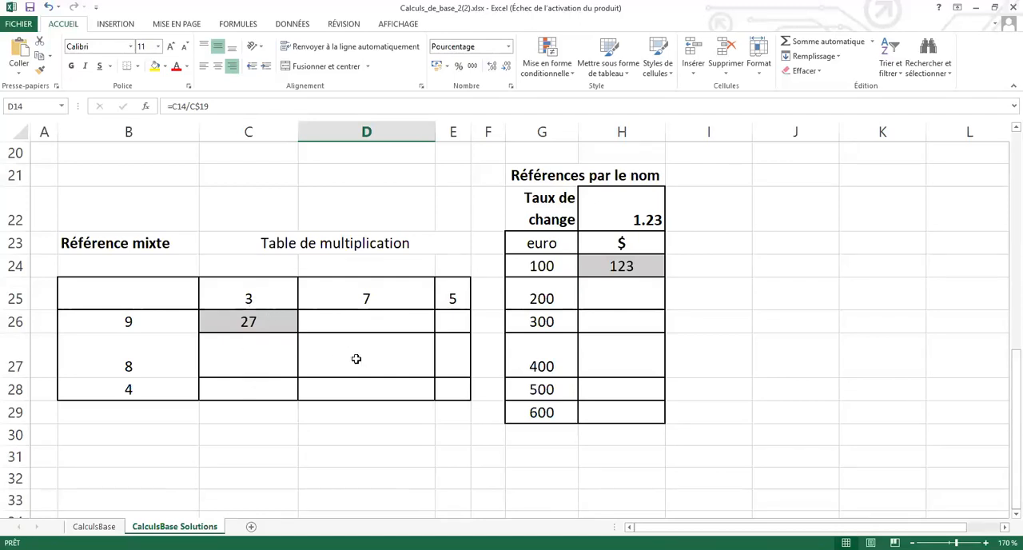
Widen columns F and G so the Références absolue exchange rate table is readable.
scroll(354, 359, "up", 5)
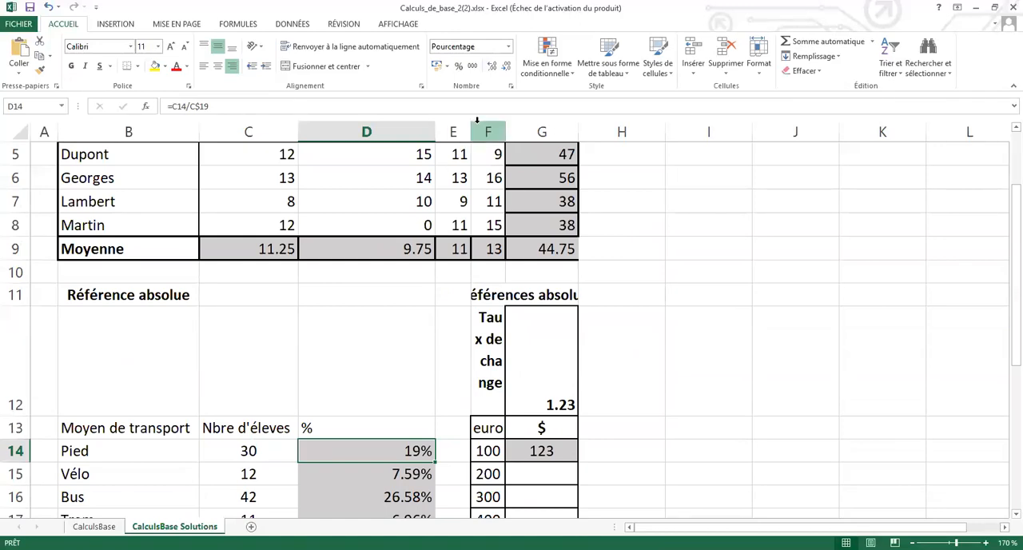
left_click(538, 319)
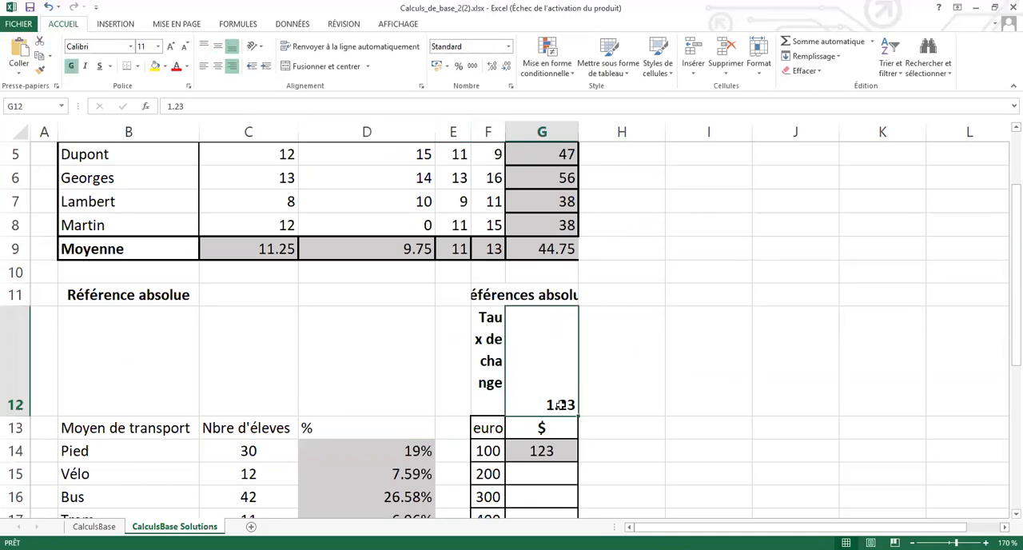
scroll(560, 404, "down", 1)
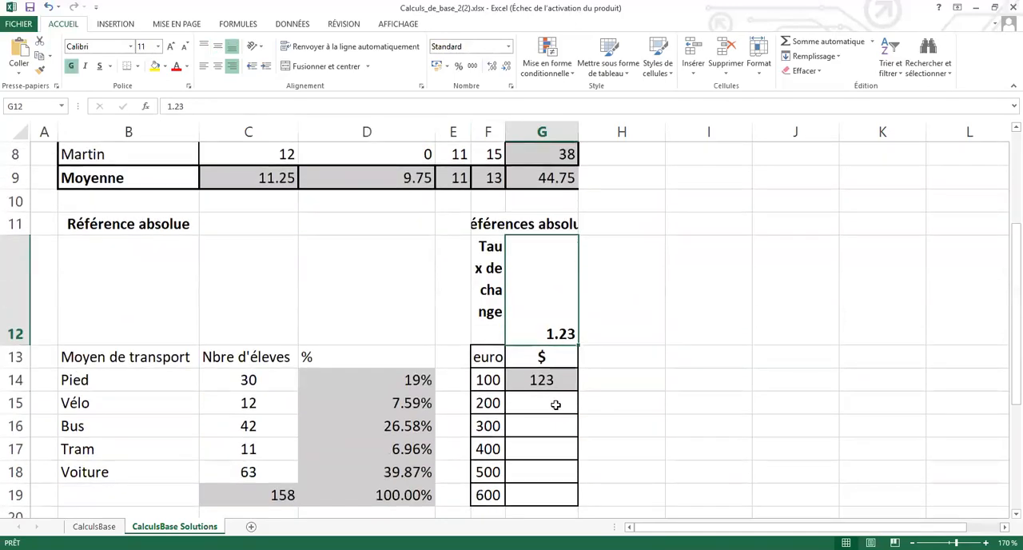
left_click(548, 403)
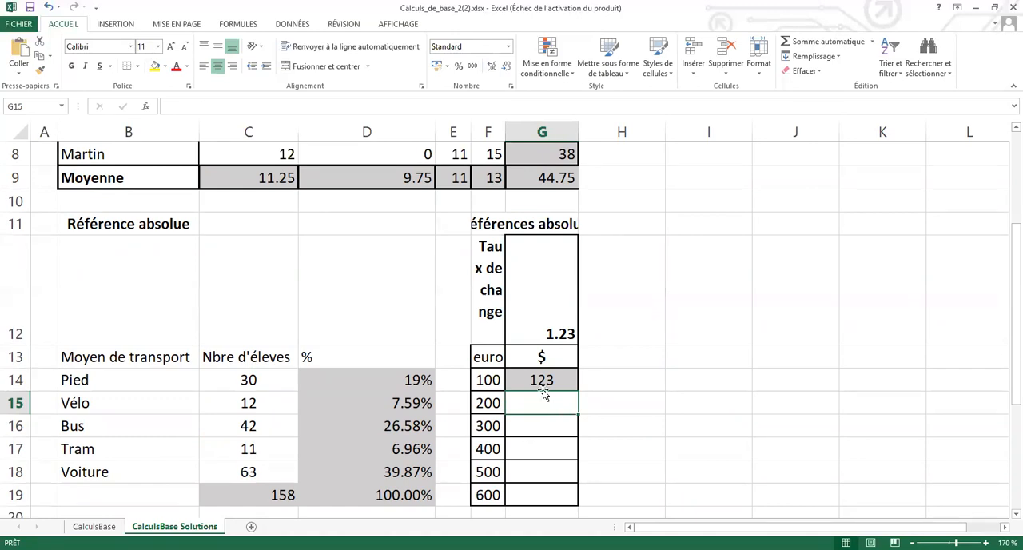
left_click(548, 333)
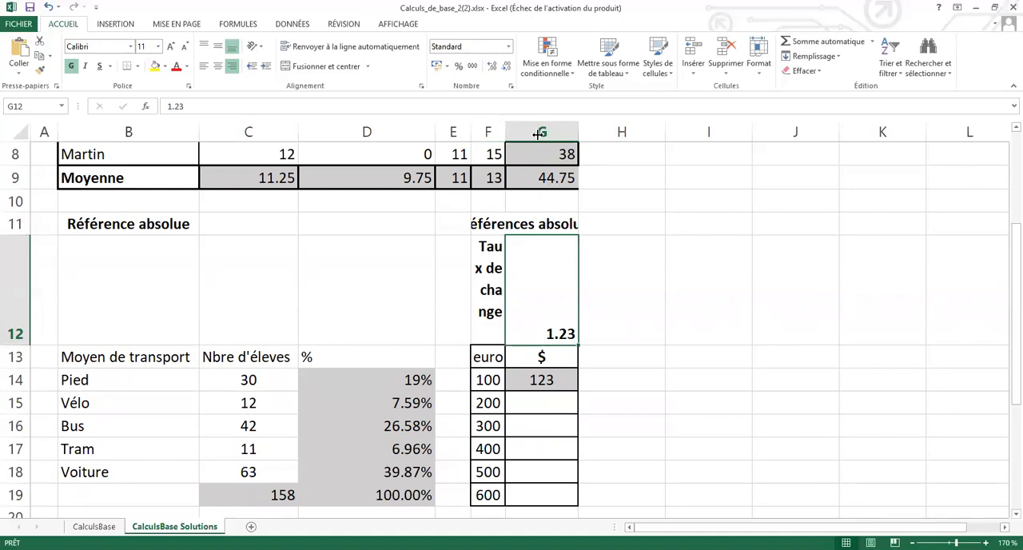
left_click_drag(541, 133, 538, 134)
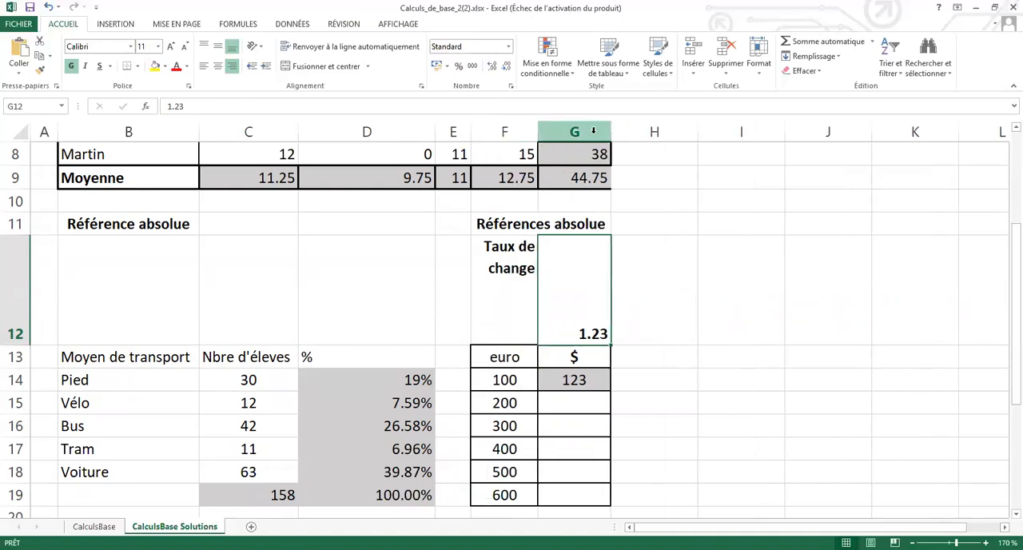
left_click_drag(610, 134, 626, 134)
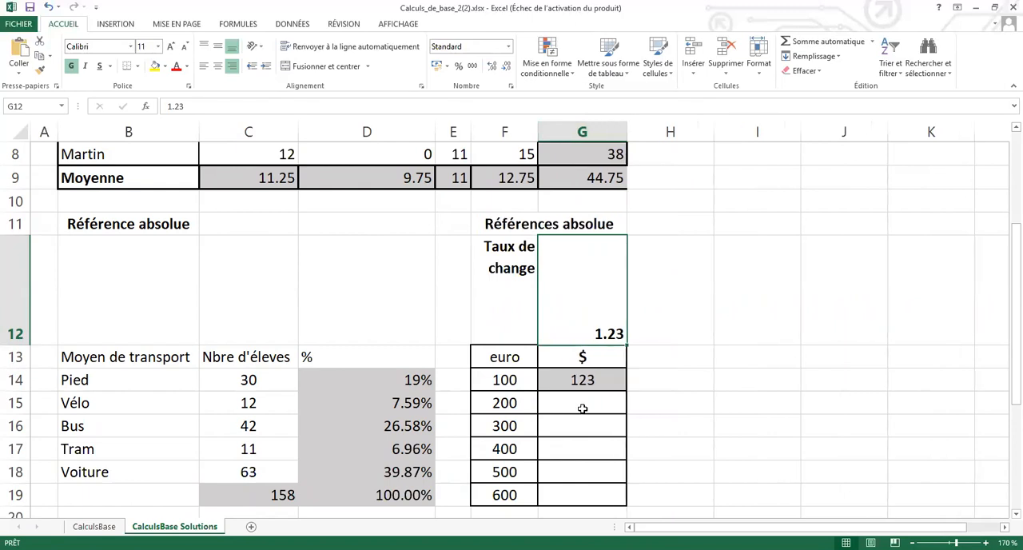
Review the dollar conversion formula in G14 and the Pied percentage formula in D14.
left_click(590, 401)
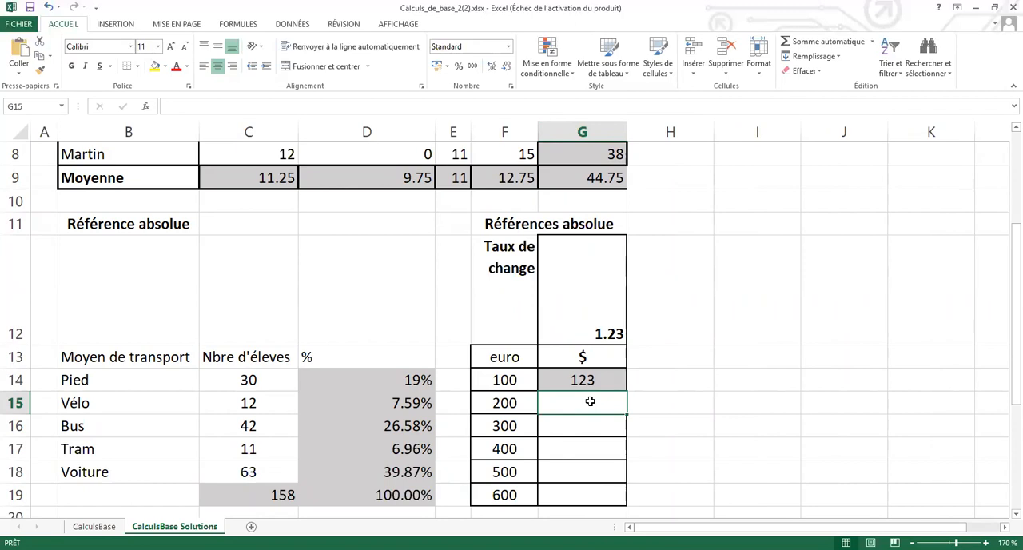
left_click(586, 380)
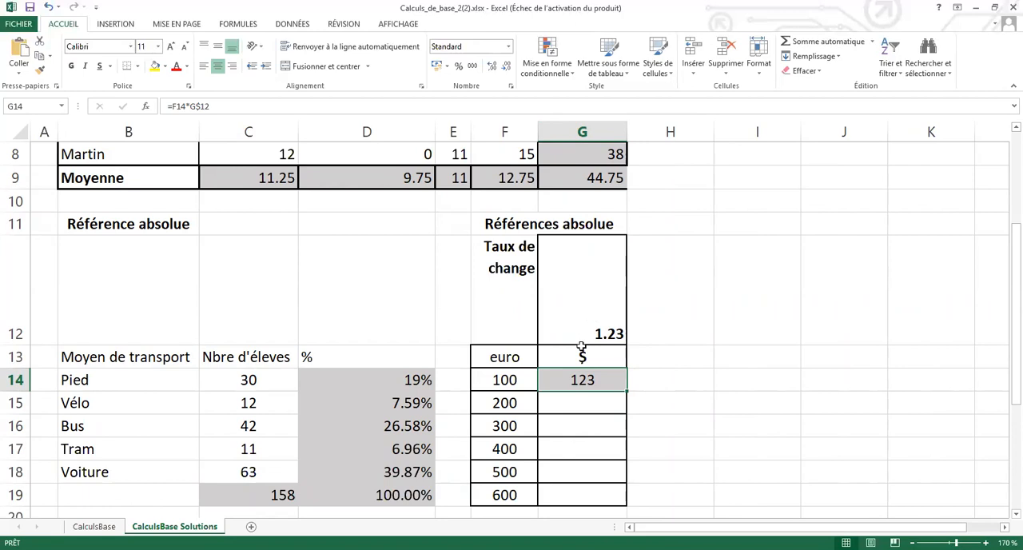
left_click(585, 403)
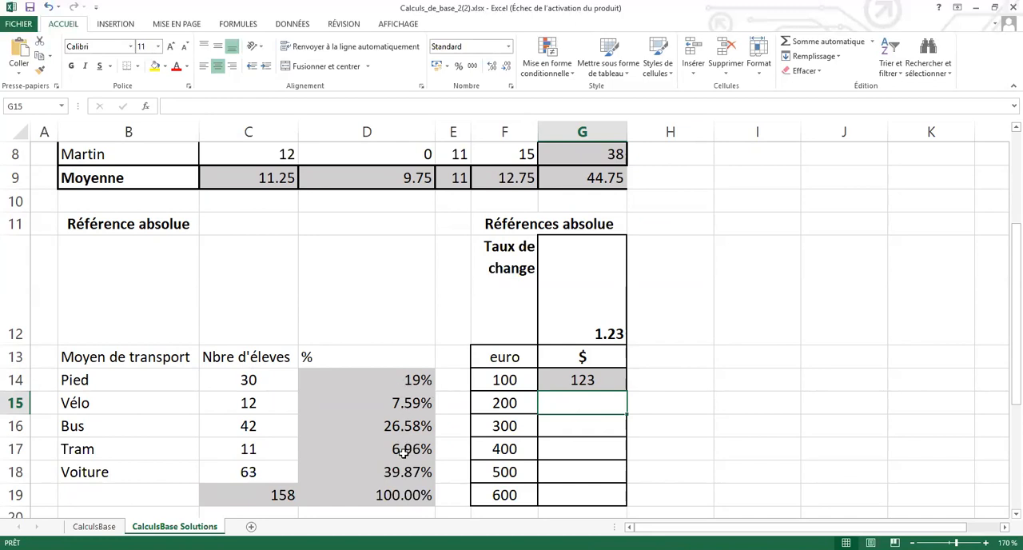
left_click(404, 382)
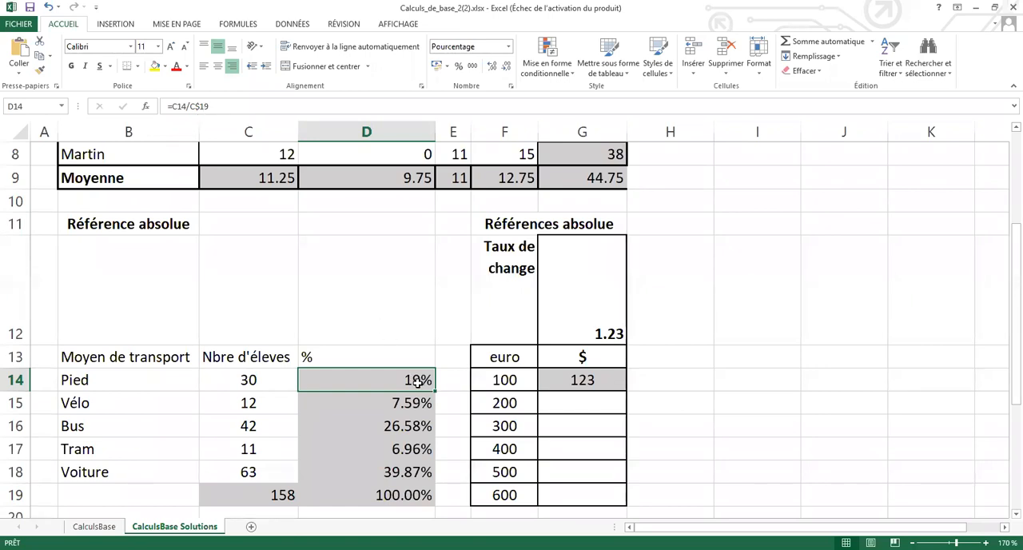
Replace the content of G14 with the relative formula =F14*G12, multiplying the 100 euro amount by the exchange rate.
left_click(583, 382)
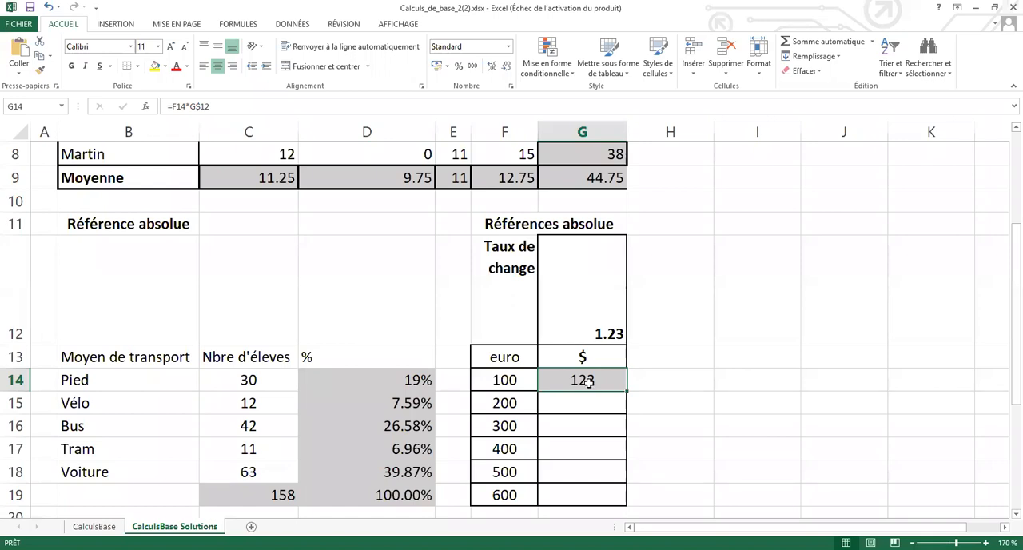
key("Delete")
type("=")
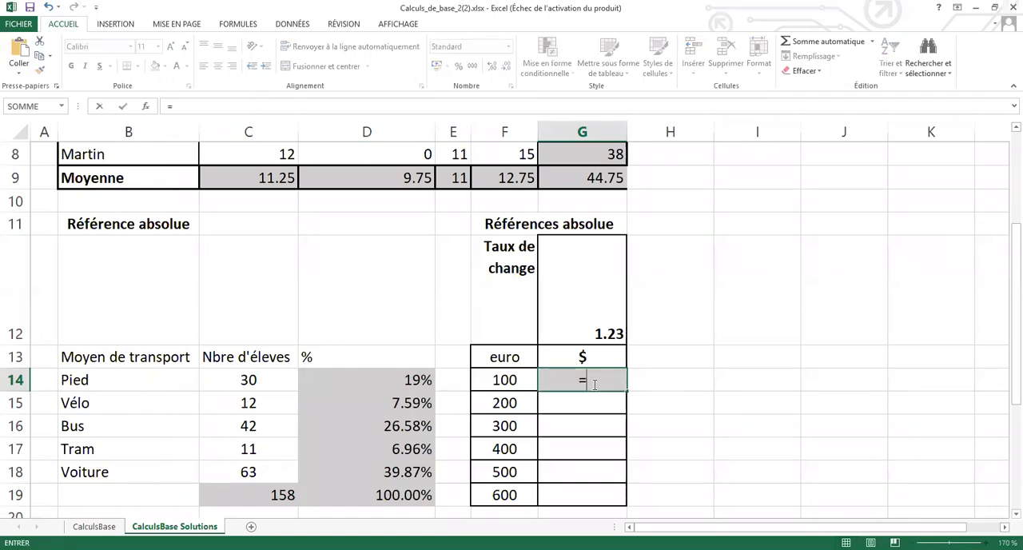
left_click(509, 380)
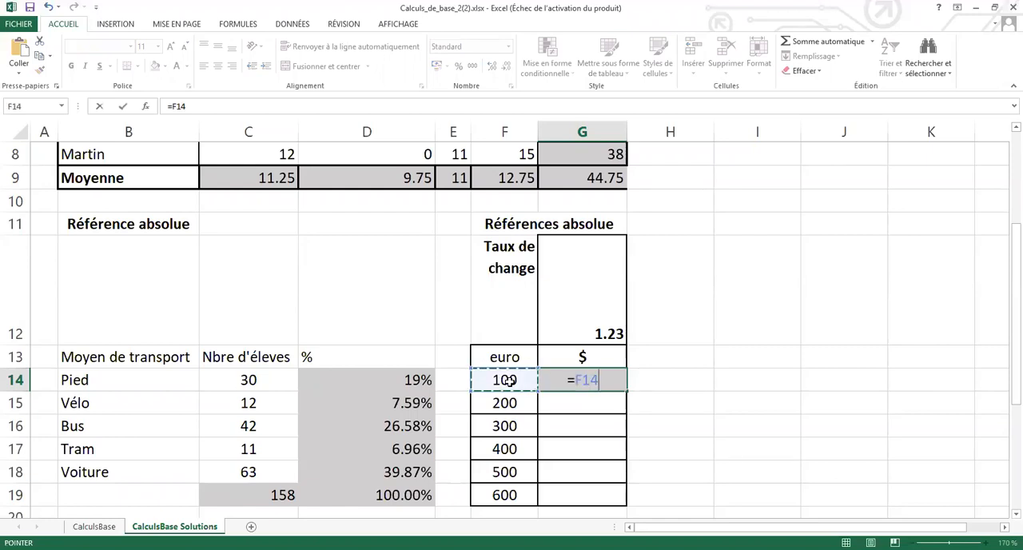
type("*")
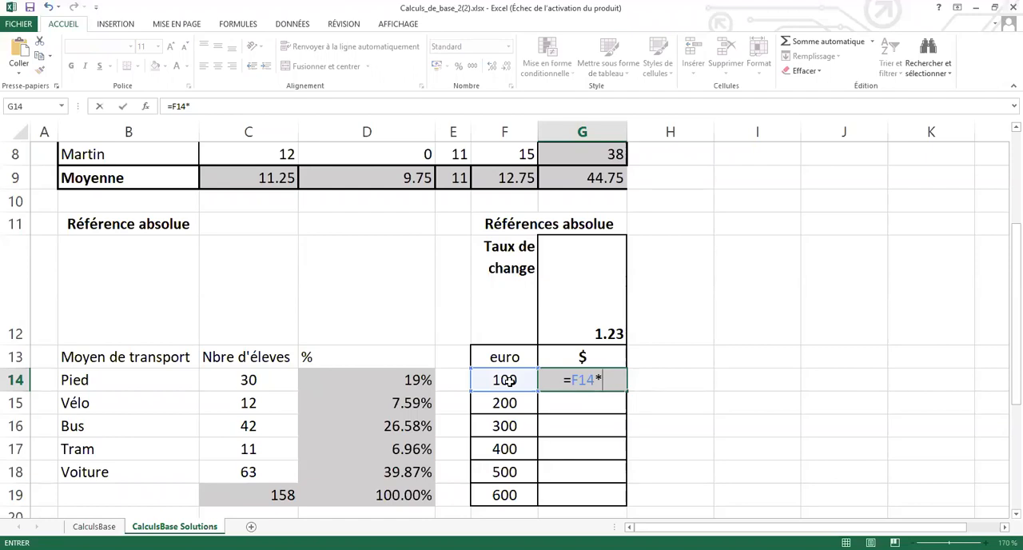
left_click(609, 333)
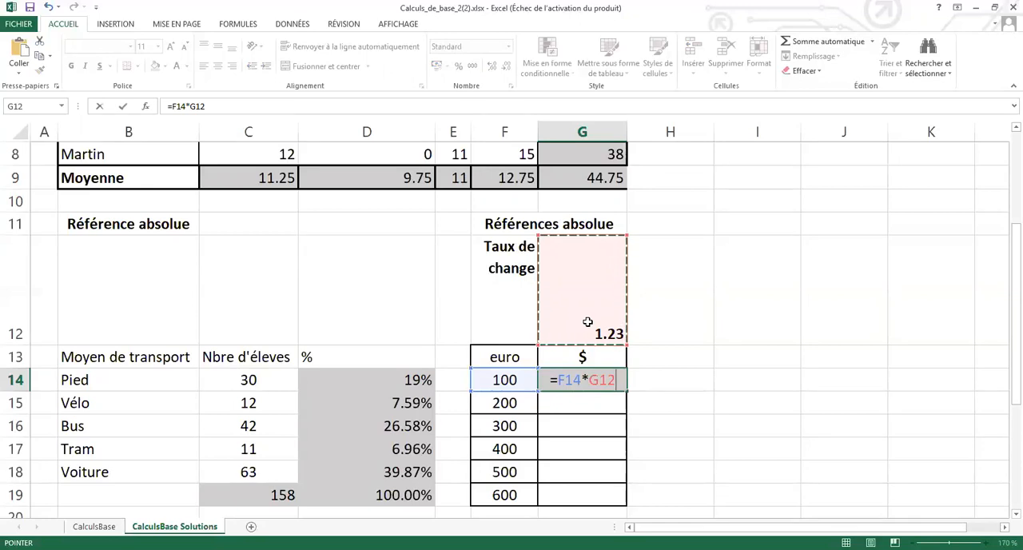
key("ctrl+Return")
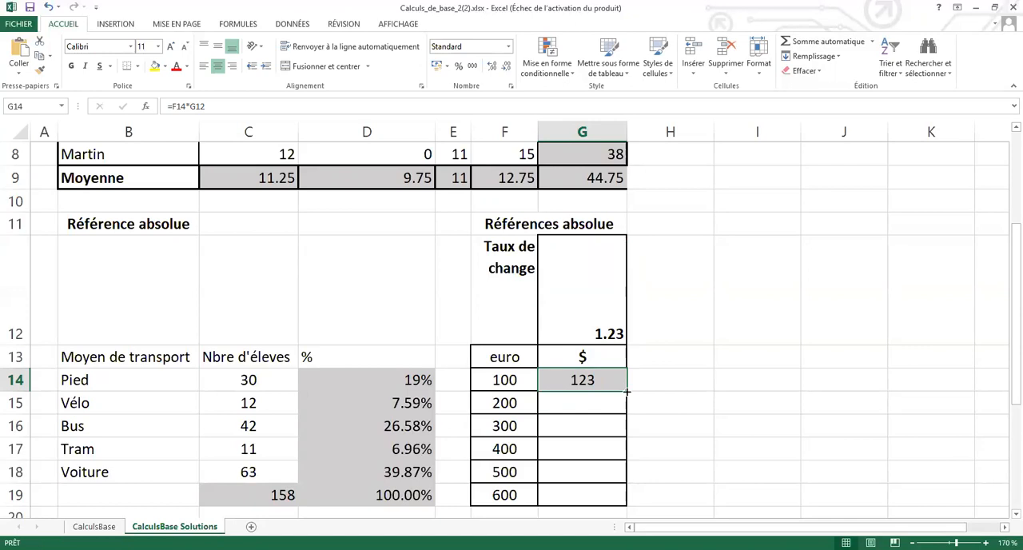
Try filling the relative formula from G14 down to G19, and clear the copies in G15:G19.
left_click_drag(626, 407, 623, 497)
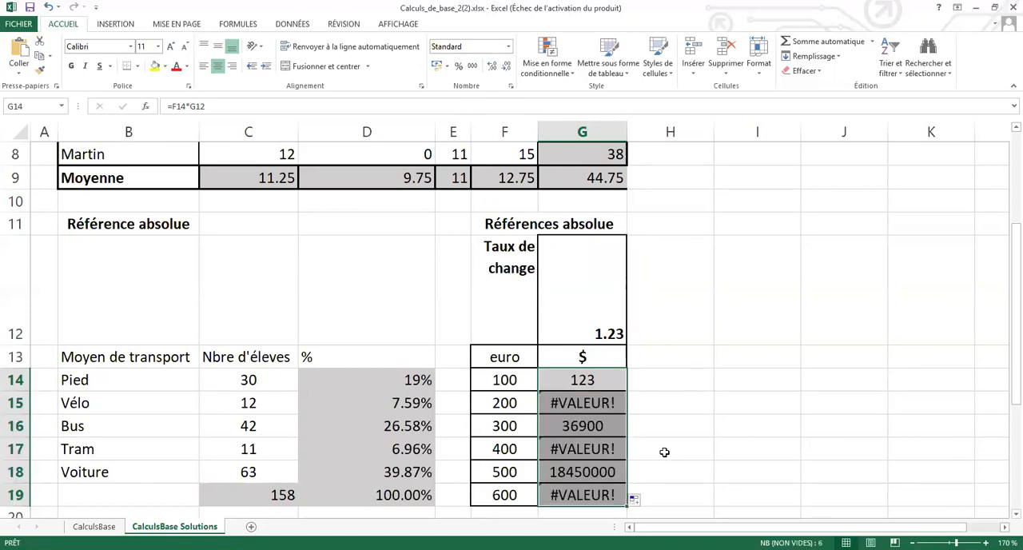
left_click(601, 382)
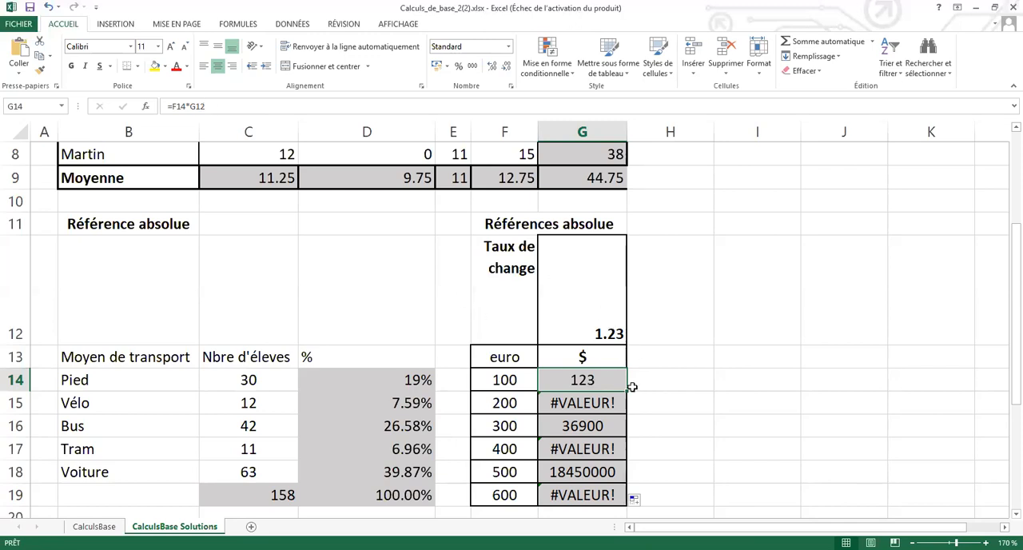
left_click_drag(598, 404, 605, 492)
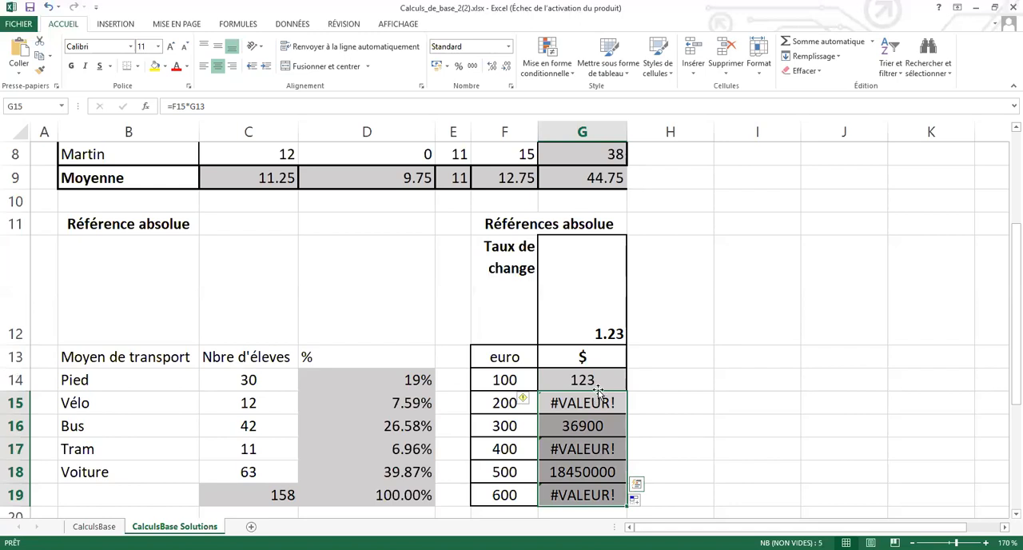
key("Delete")
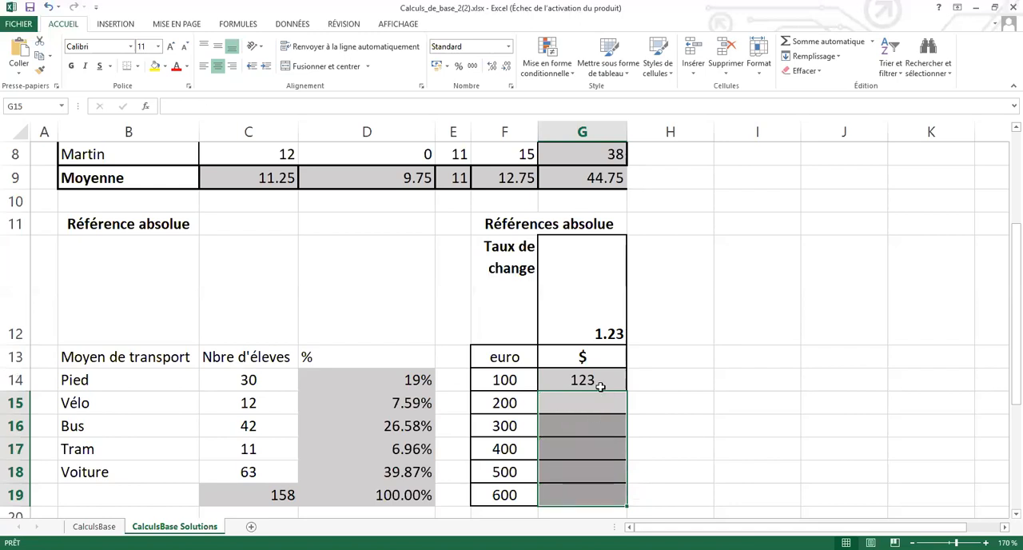
Change the formula in G14 to =F14*$G12 so that only the column of the exchange rate is locked.
left_click(601, 380)
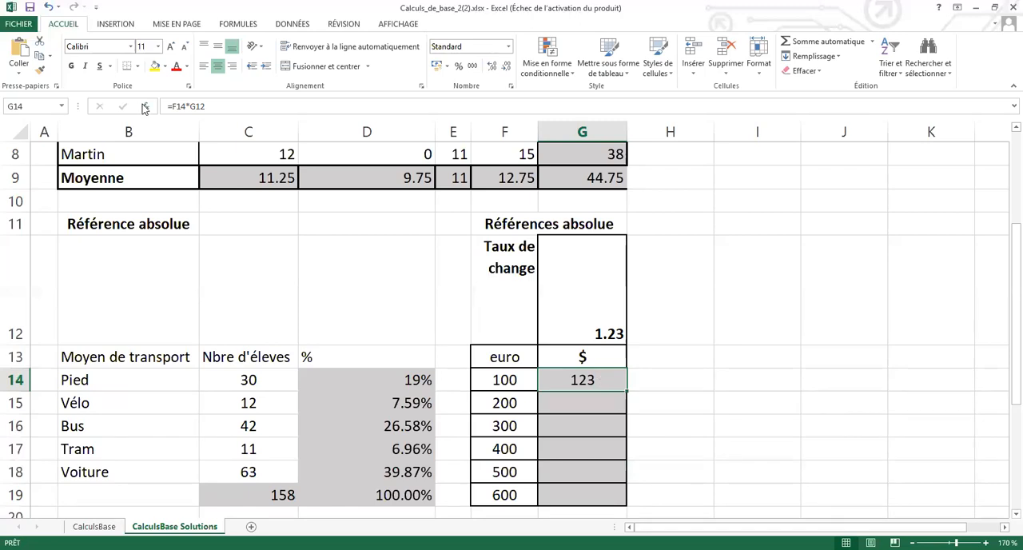
left_click(196, 106)
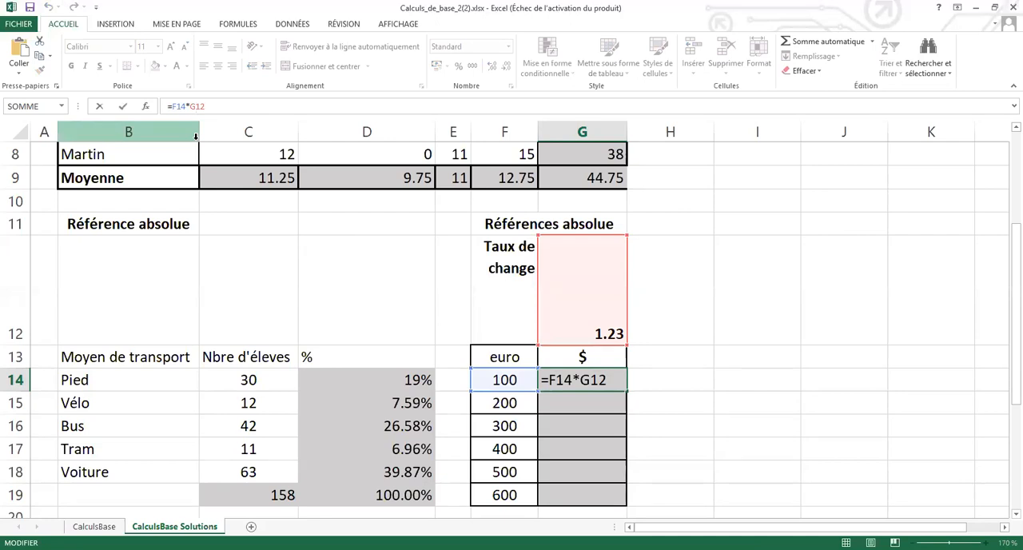
type("$")
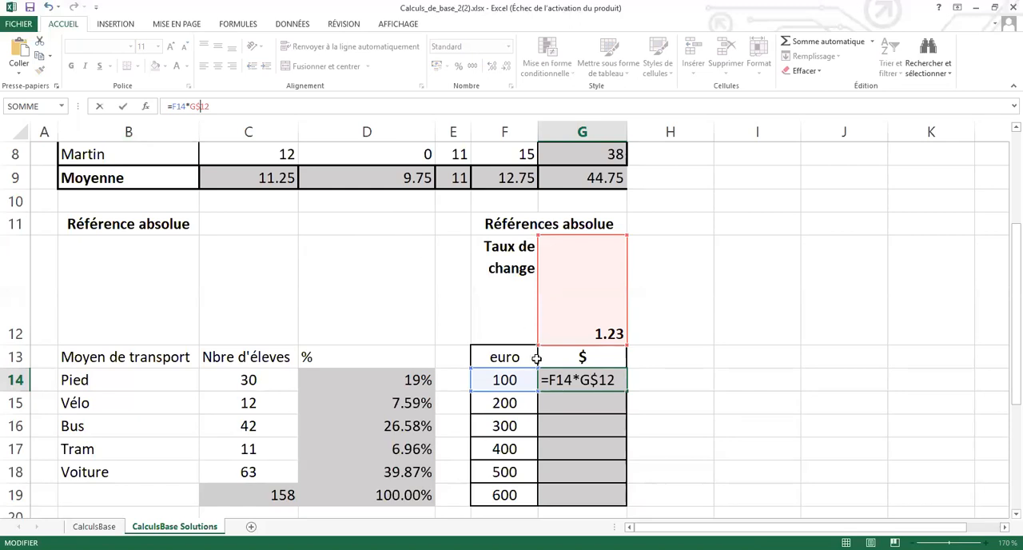
left_click(589, 382)
key("Delete")
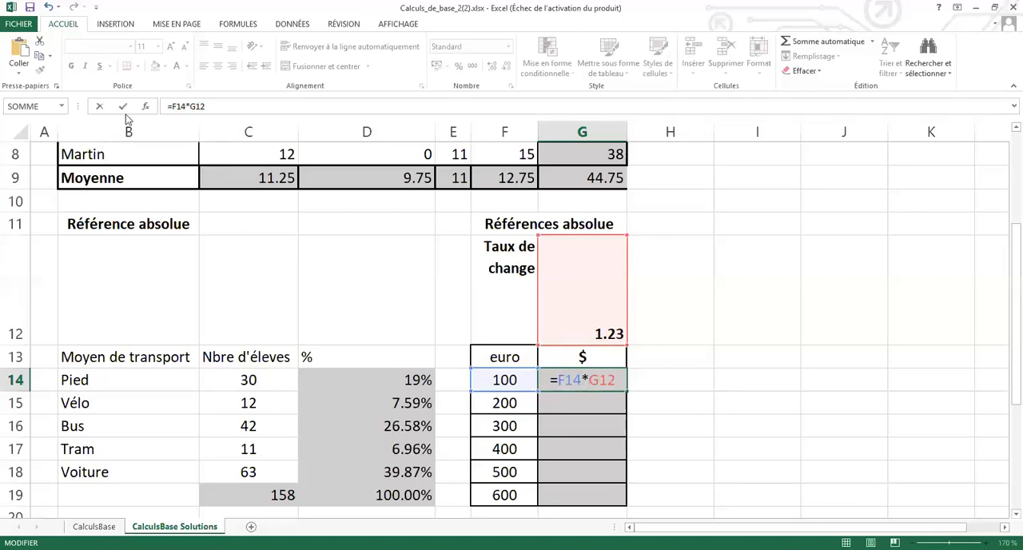
left_click(201, 112)
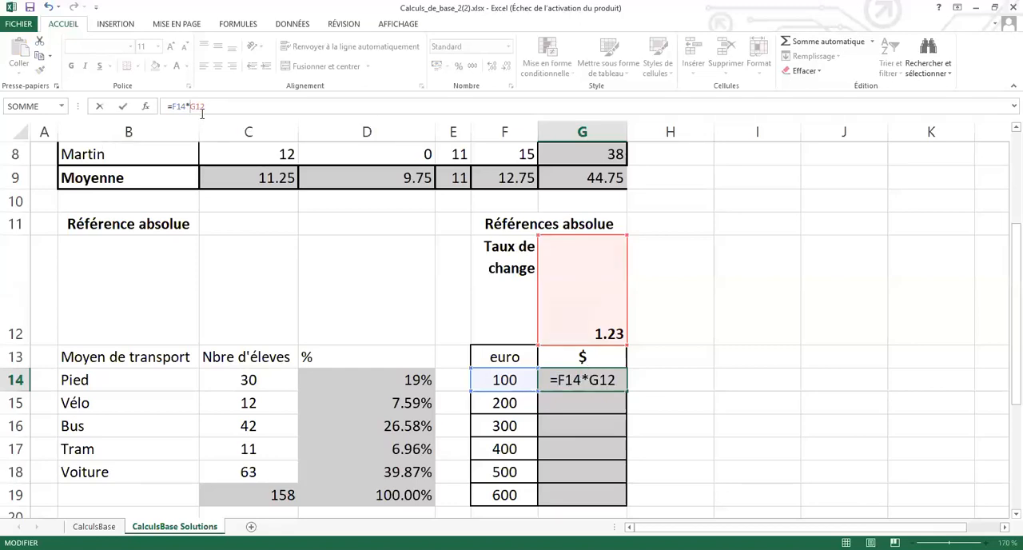
type("$")
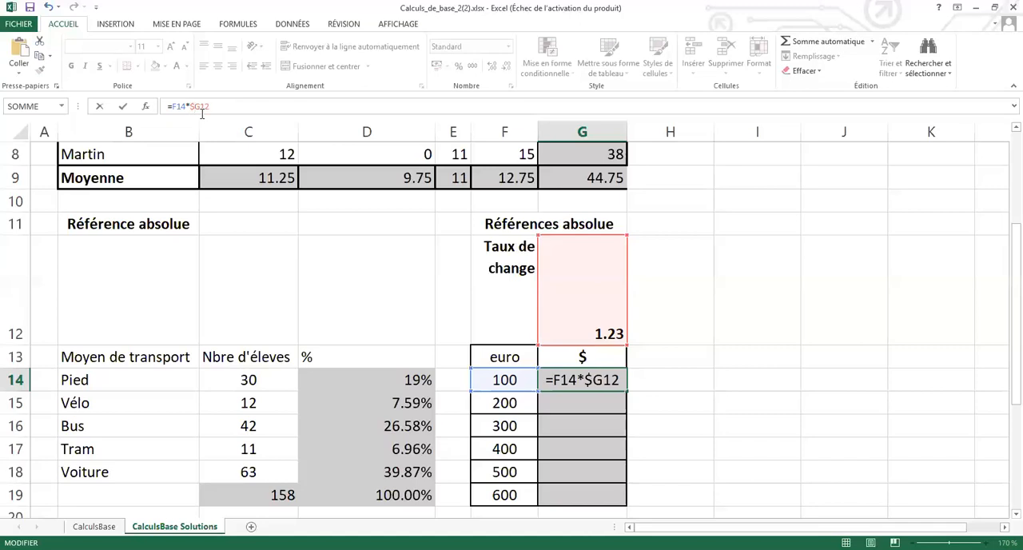
key("Return")
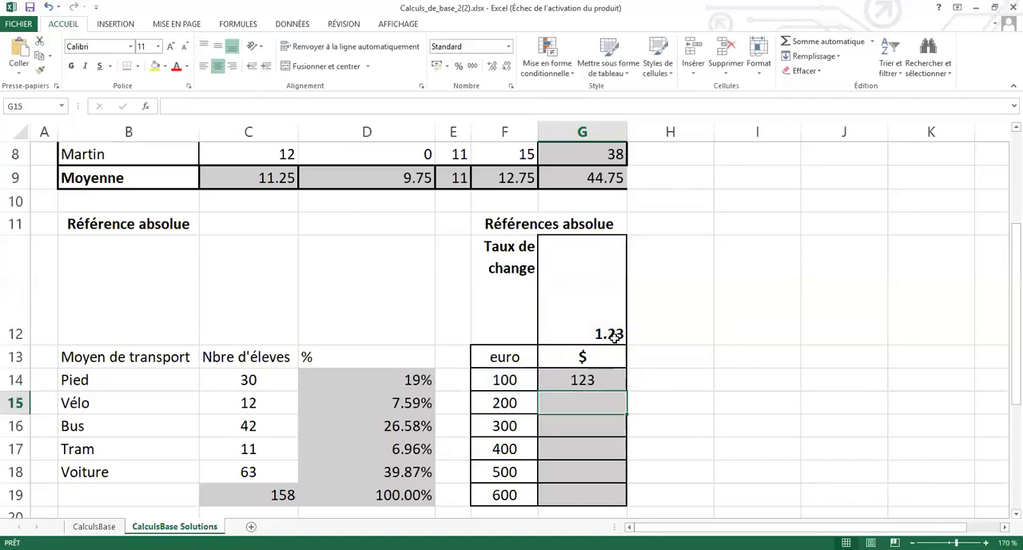
Try filling the column-locked formula from G14 down to G19, and check the copy in G15.
left_click(594, 376)
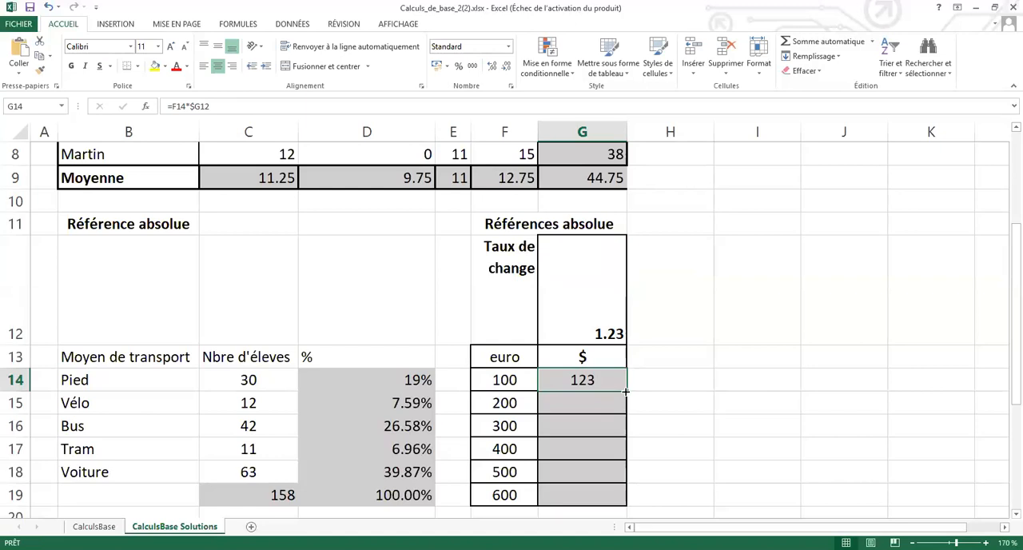
left_click_drag(626, 391, 624, 501)
left_click(597, 405)
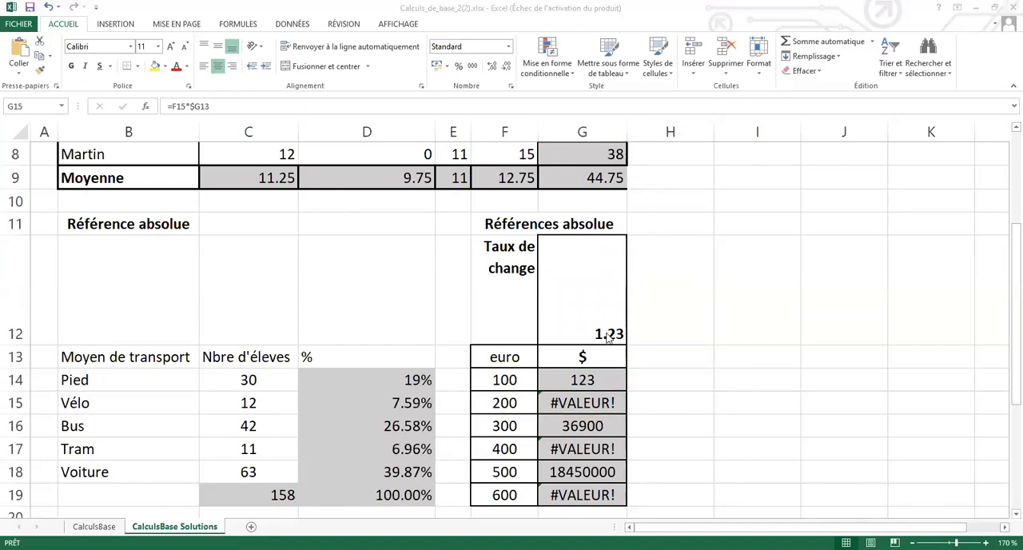
Cycle the exchange rate reference in G14 through its reference types and commit the formula as =F14*G$12.
left_click(592, 380)
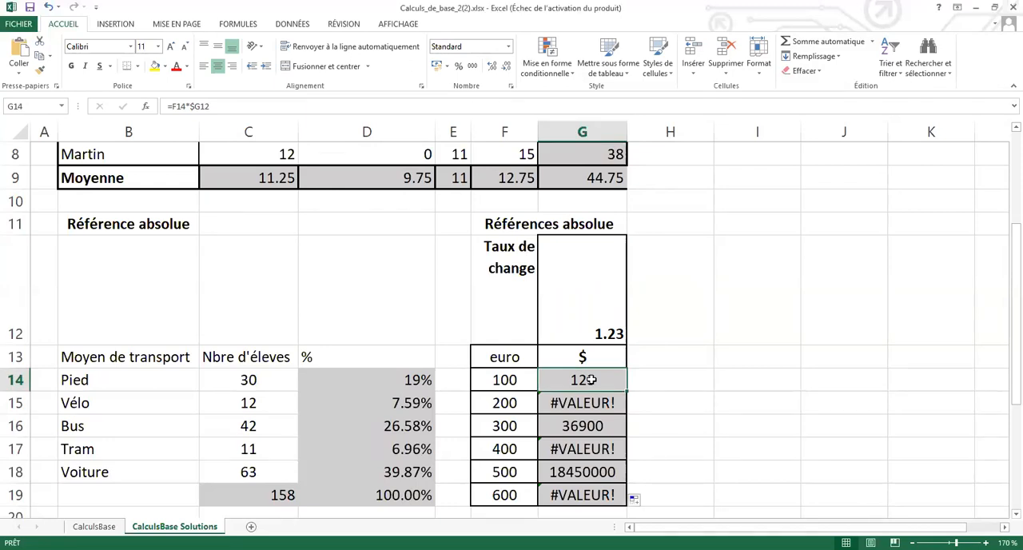
left_click(204, 108)
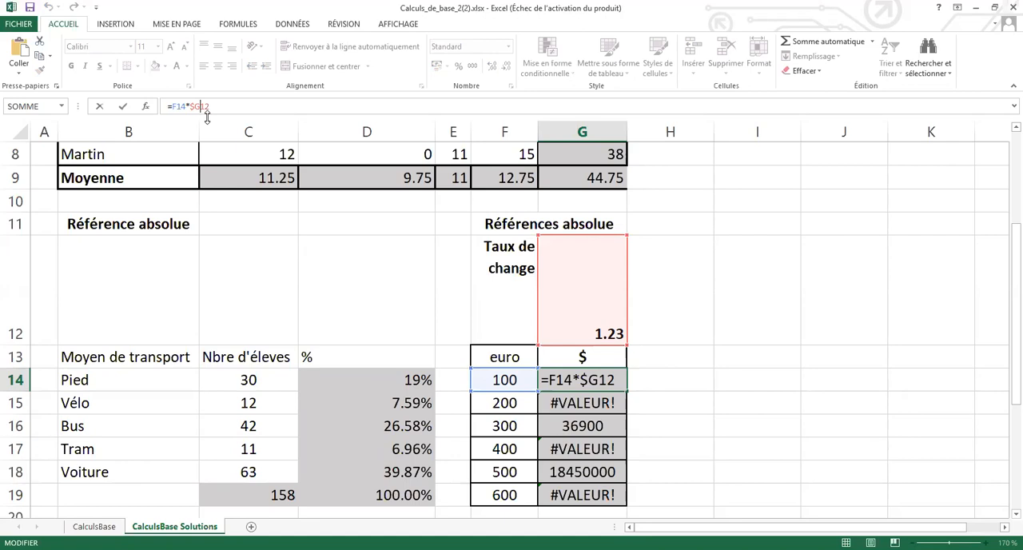
key("F4")
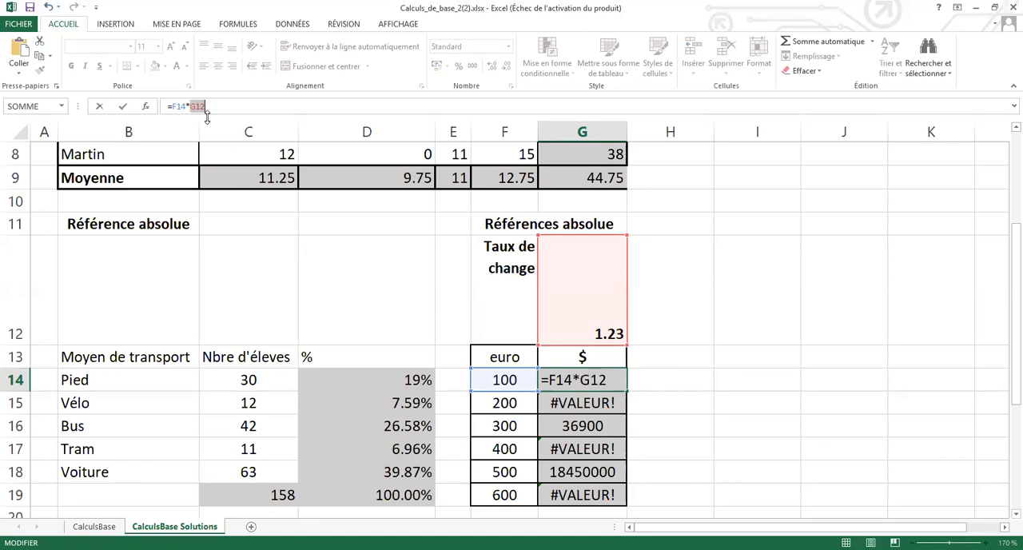
key("F4")
key("F4")
key("F4")
key("F4")
key("F4")
key("F4")
key("F4")
key("F4")
key("F4")
key("F4")
left_click(122, 107)
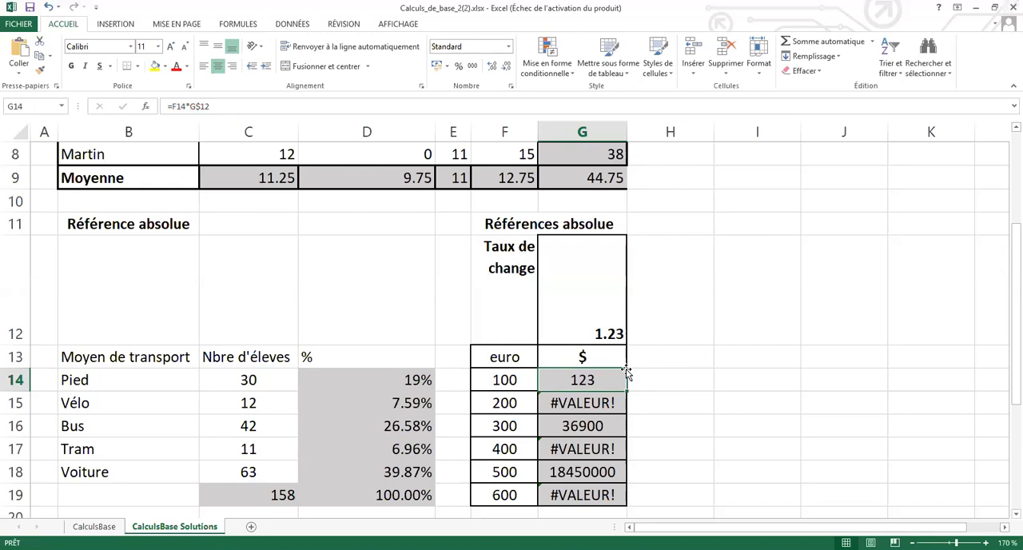
Fill the row-locked formula from G14 down to G19, and go to the Références par le nom section.
left_click_drag(626, 391, 627, 501)
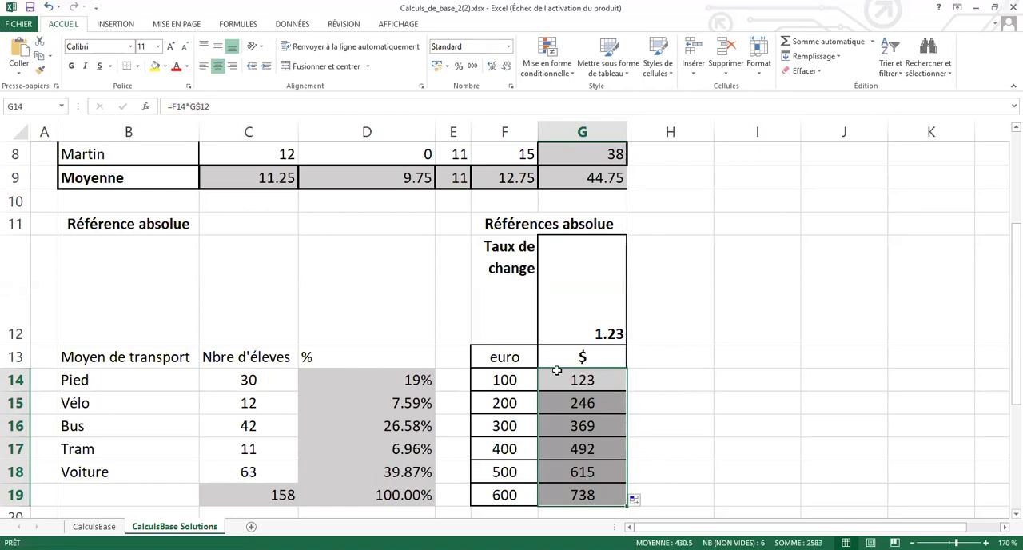
left_click(694, 402)
scroll(696, 401, "down", 2)
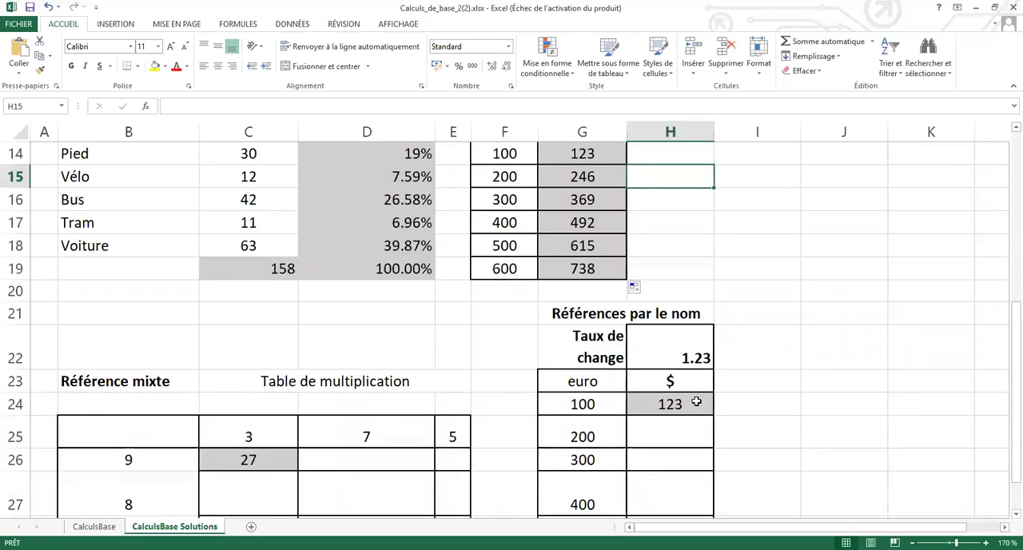